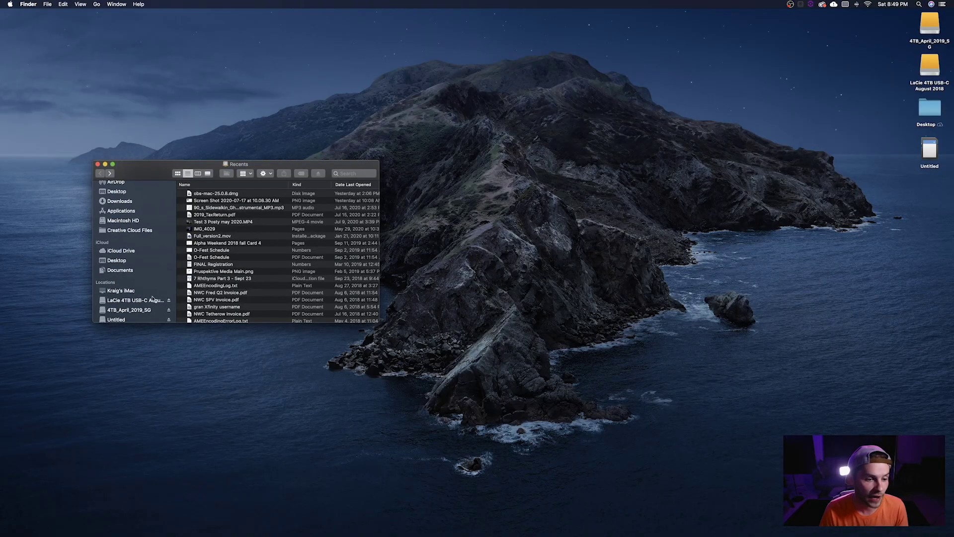
Step: Go to the 4TB_April_2019_SG drive and open a couple's wedding folder inside Weddings 2019
click(128, 310)
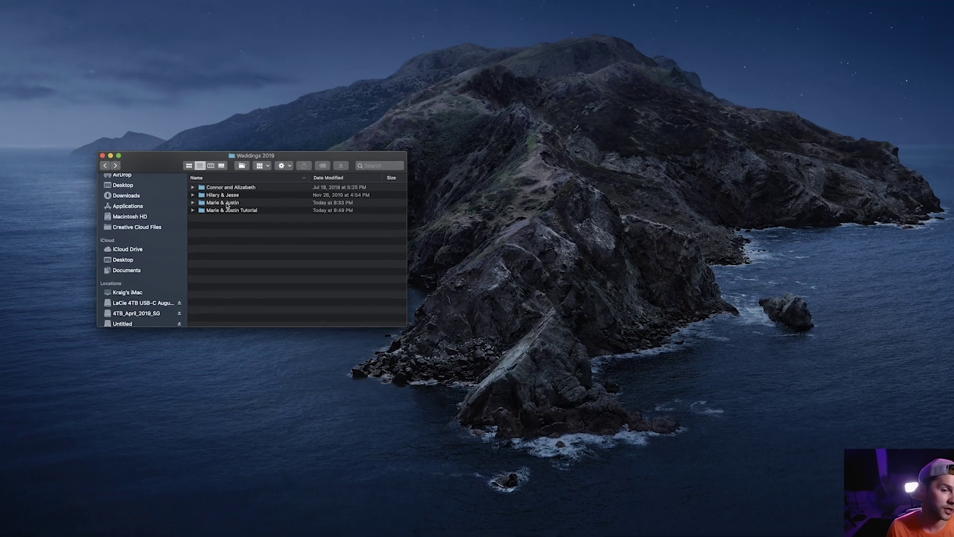
double_click(211, 208)
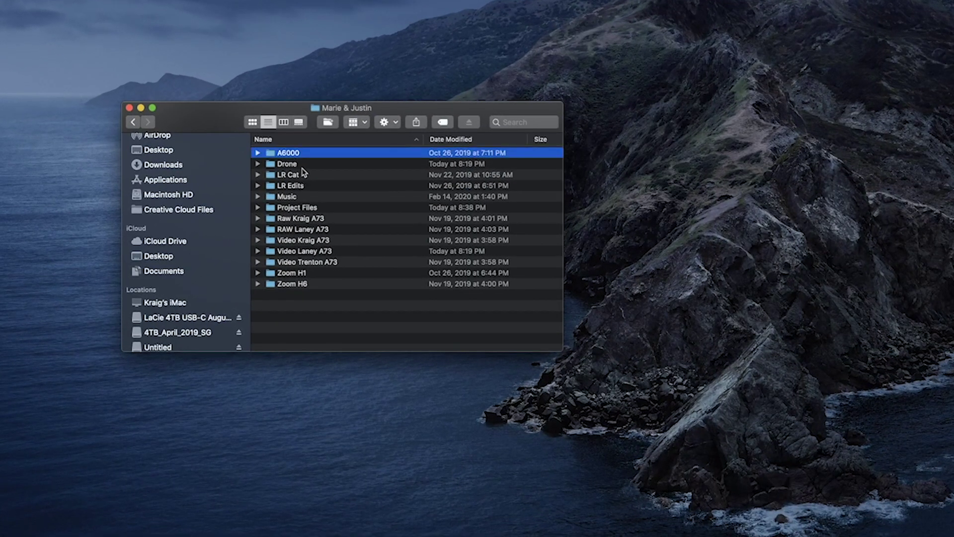
Step: Review the wedding's subfolders, from Drone, LR Edits and Music through the video folders to Zoom H1
click(301, 169)
key(Down)
key(Down)
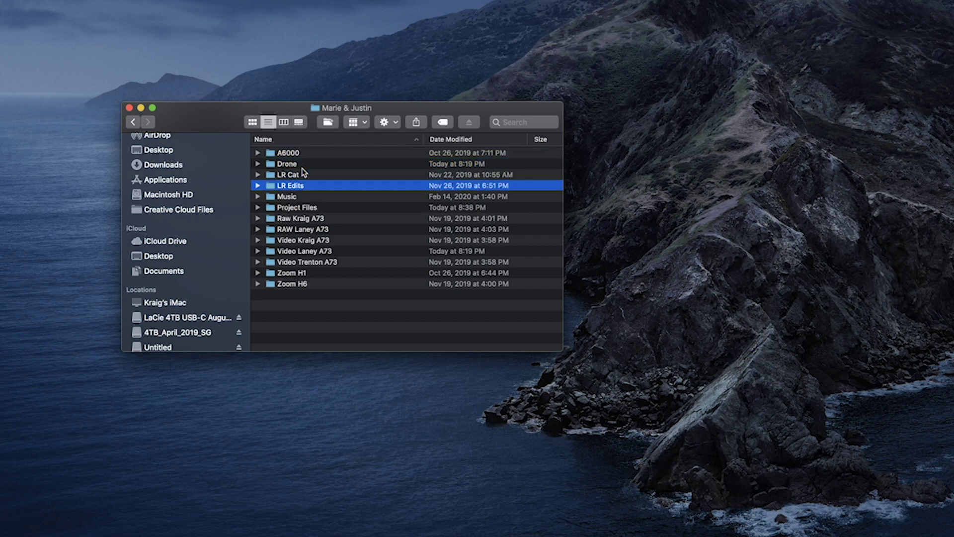
key(Up)
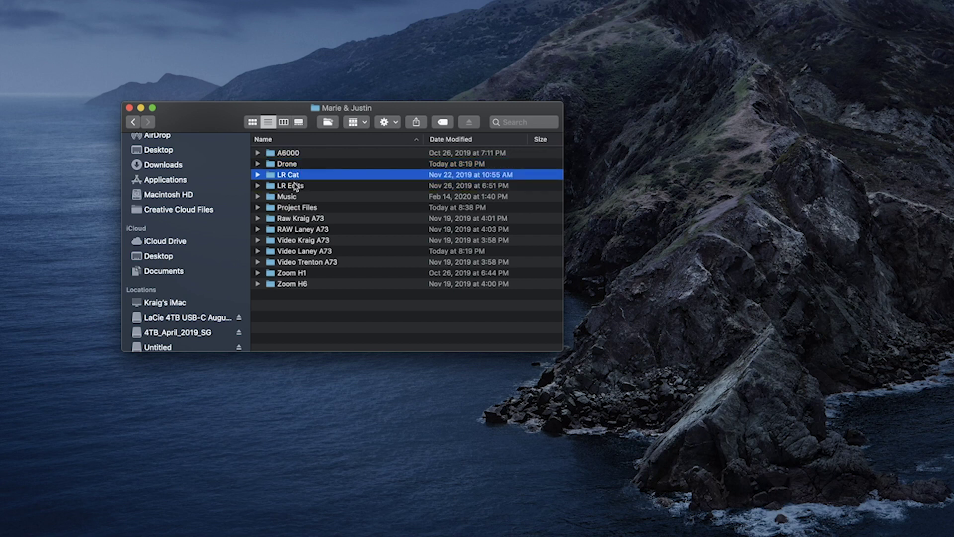
click(296, 186)
click(294, 198)
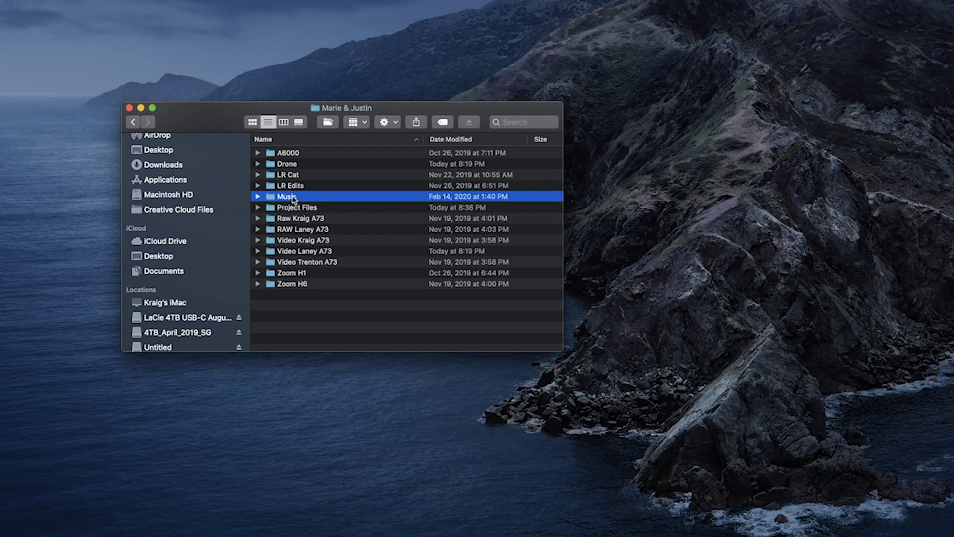
key(Down)
key(Down)
key(Down)
key(Down)
key(Down)
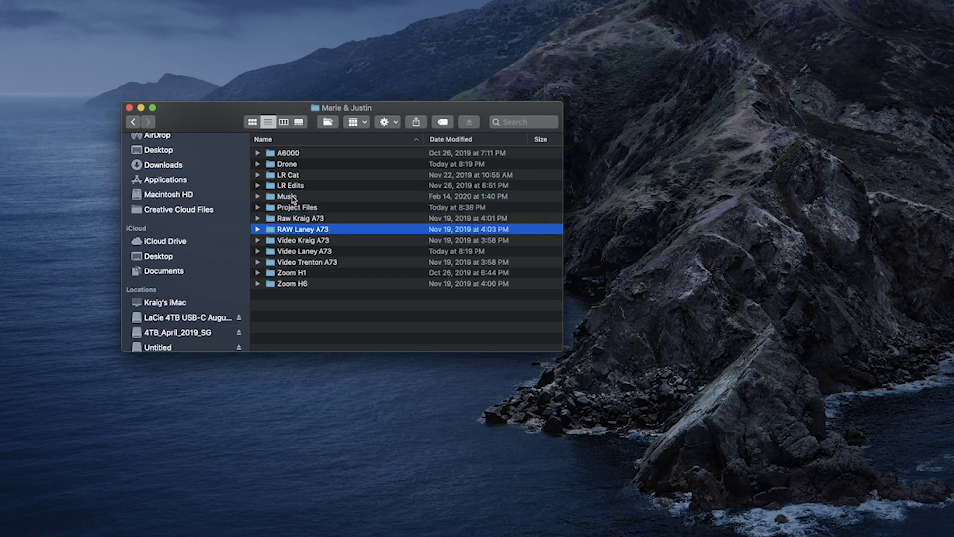
key(Down)
key(Down)
key(Down)
key(Up)
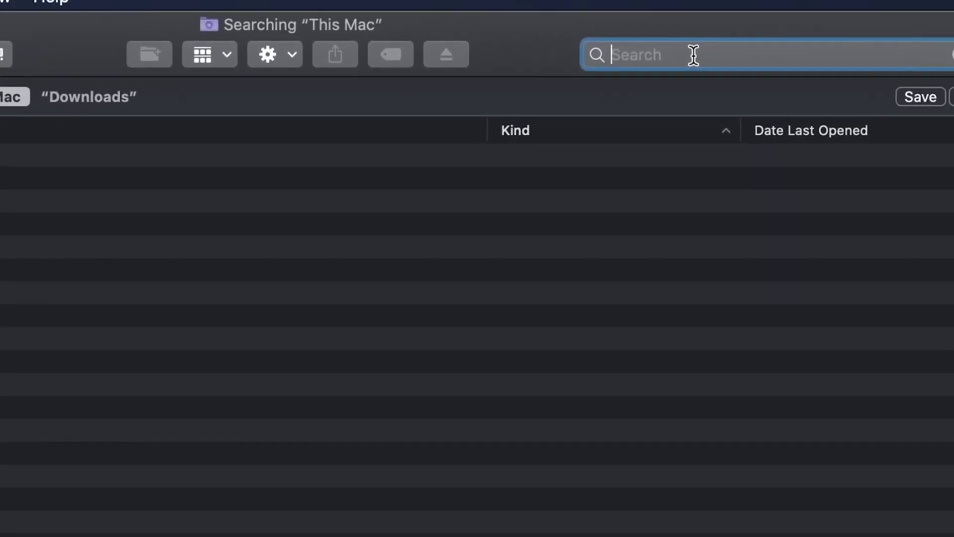
Step: Search the Mac for files named C000 and scroll through the results
text(C000)
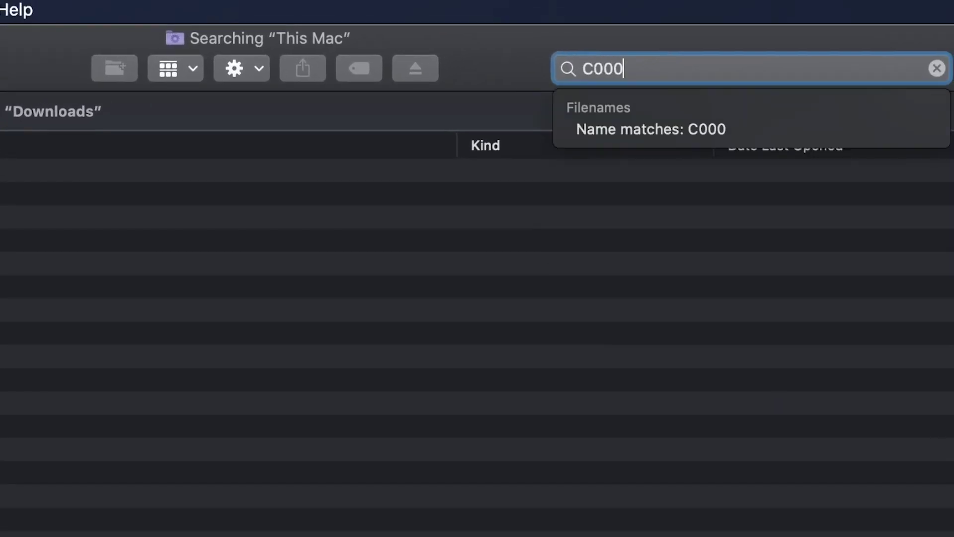
key(Return)
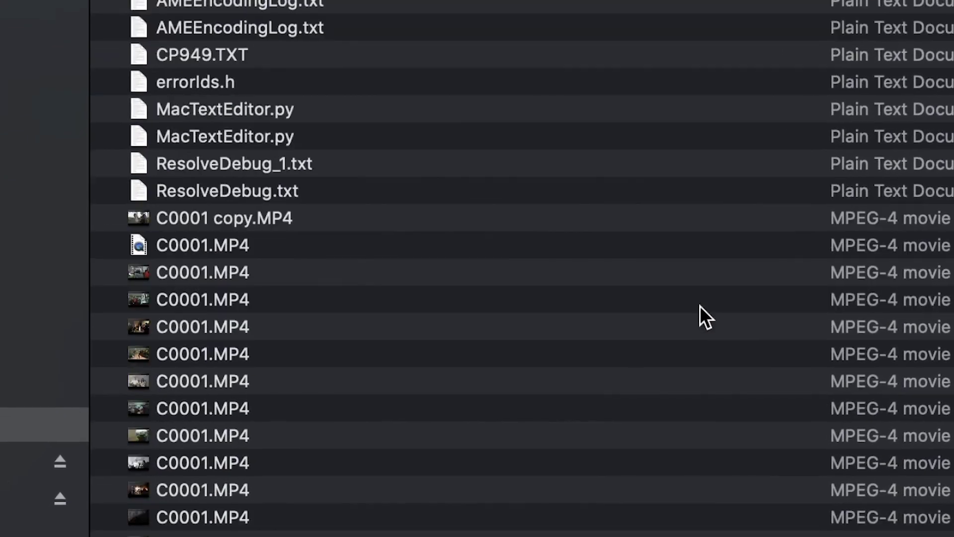
scroll(700, 306, down, 10)
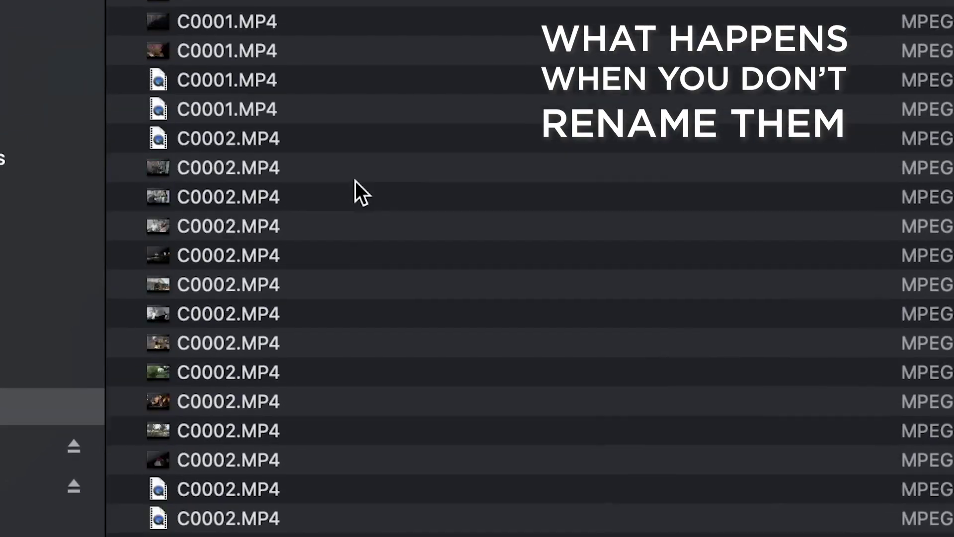
scroll(356, 181, down, 15)
scroll(372, 164, up, 8)
Step: Inspect the duplicate C0003.MP4 clips among the search results
click(249, 179)
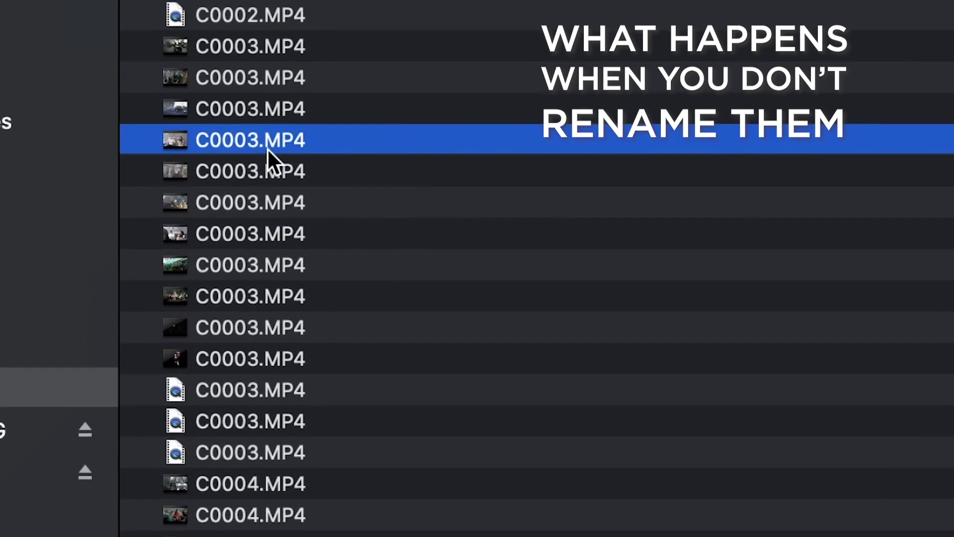
key(Down)
key(Down)
key(Down)
key(Down)
key(Up)
key(Up)
key(Up)
key(Up)
key(Up)
key(Up)
key(Up)
scroll(301, 389, down, 5)
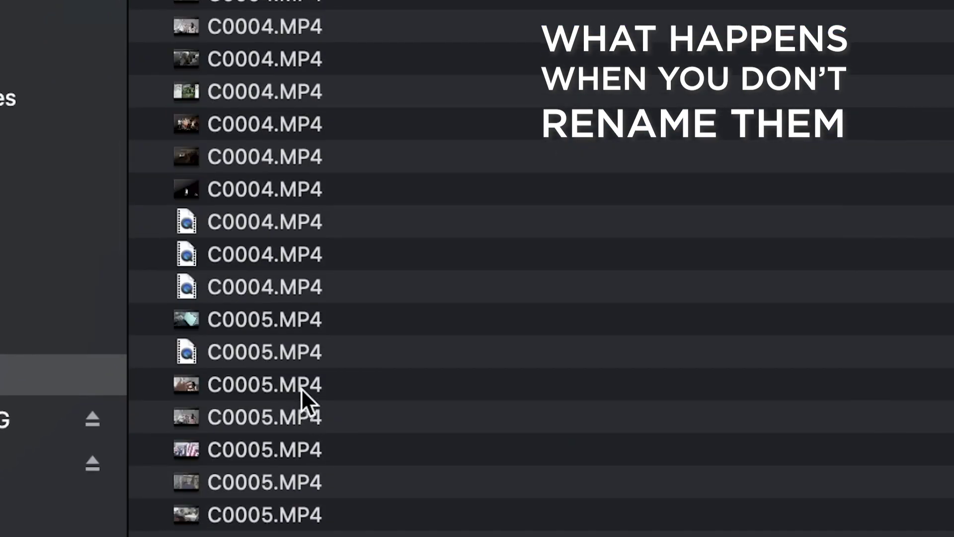
scroll(301, 389, down, 20)
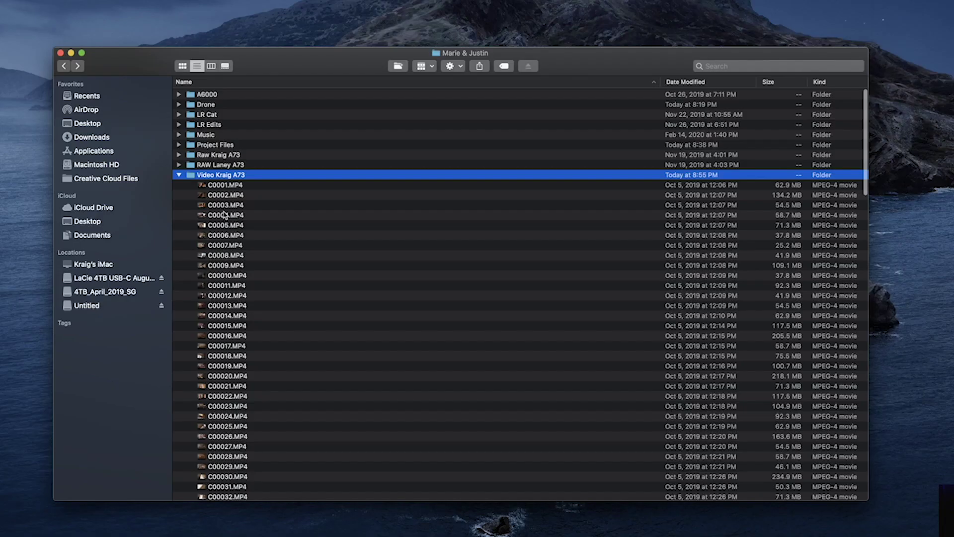
Step: Step through the A73 clips around C00013.MP4
key(Down)
key(Down)
key(Down)
key(Down)
key(Down)
key(Down)
key(Down)
key(Down)
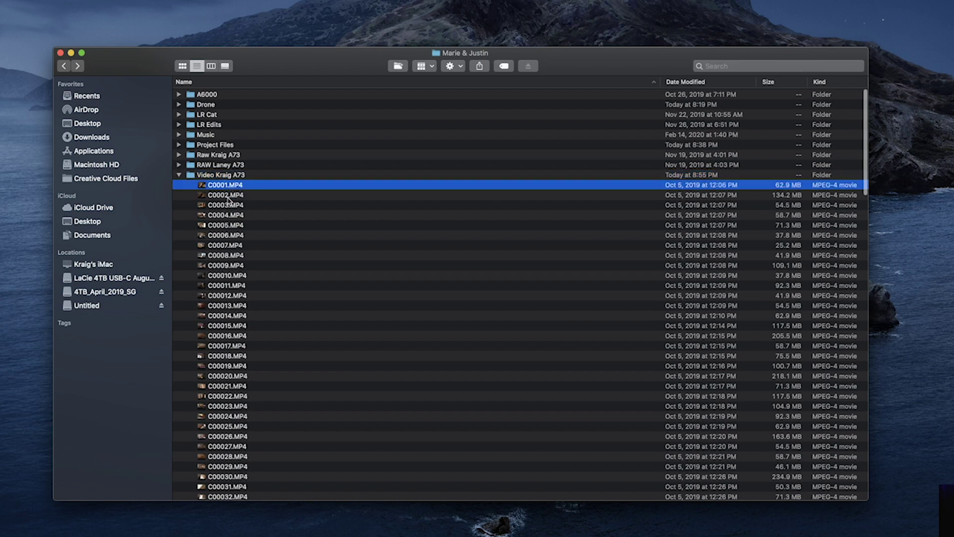
key(Down)
key(Down)
key(Down)
key(Down)
key(Down)
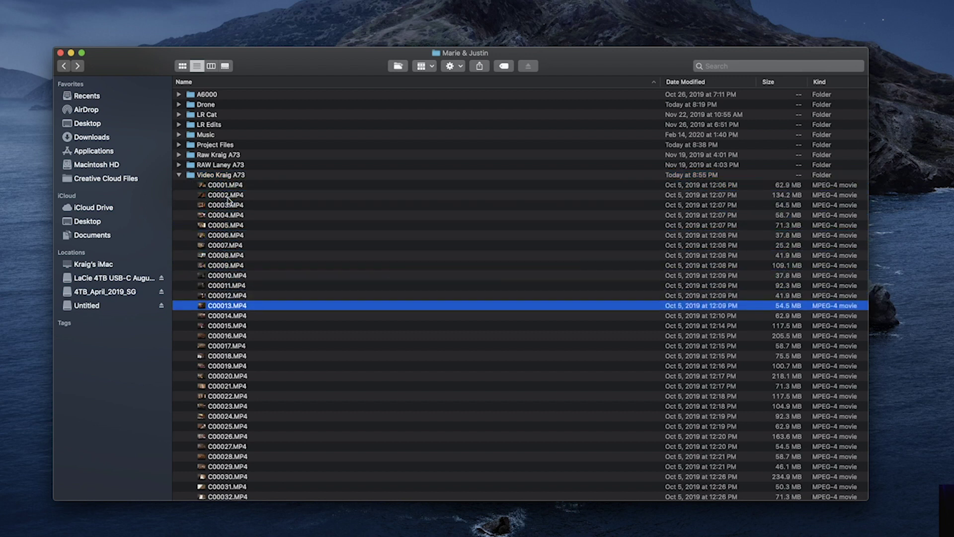
key(Up)
key(Down)
key(Down)
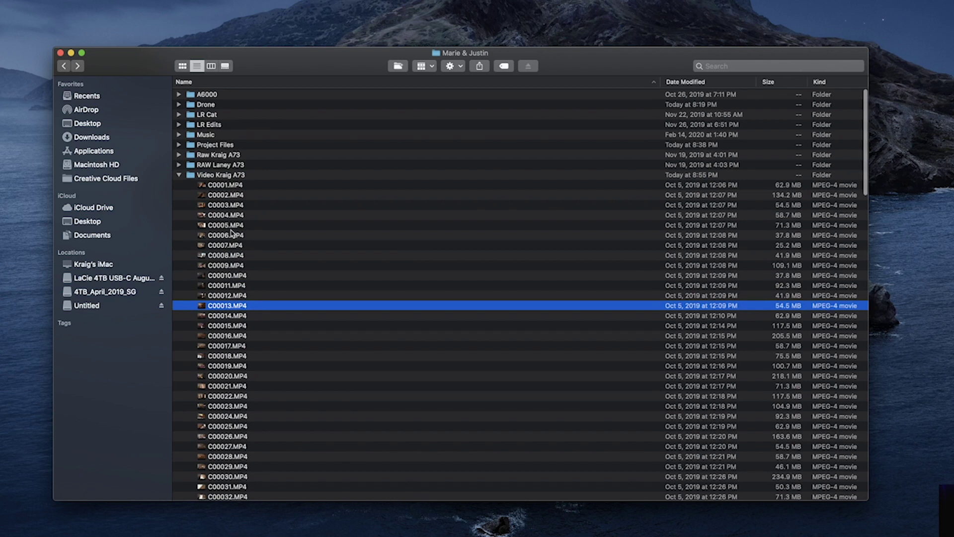
key(Up)
Step: Select every clip from C0001.MP4 through C000156.MP4
click(227, 185)
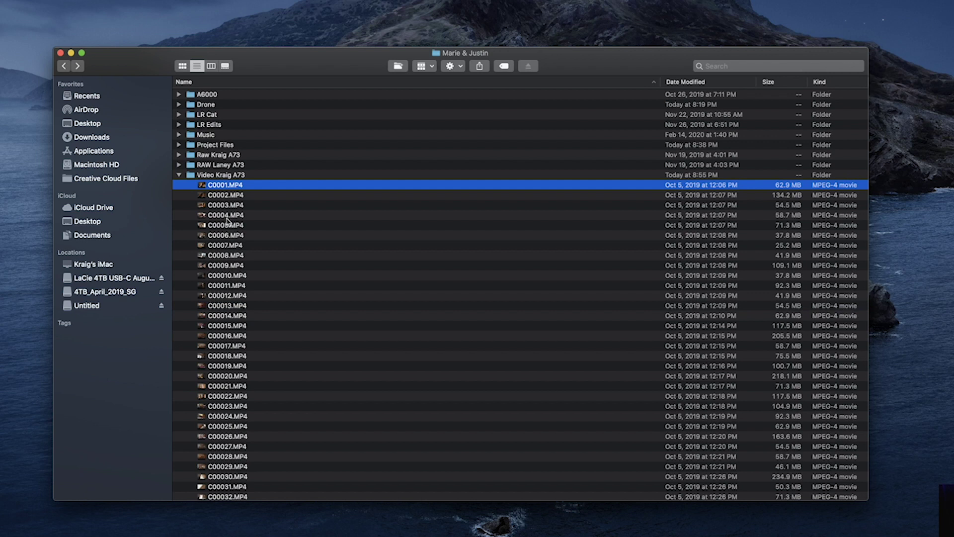
scroll(226, 219, down, 5)
scroll(227, 199, up, 5)
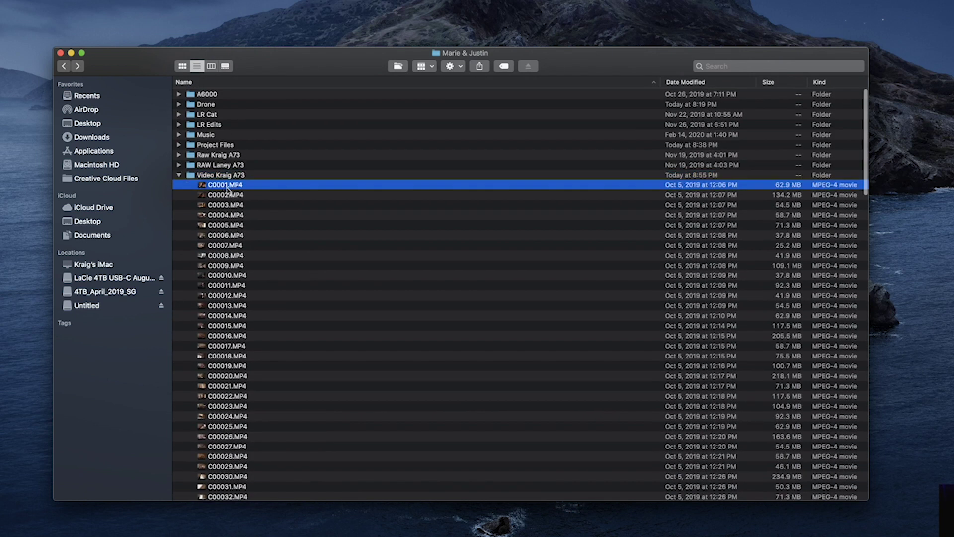
scroll(239, 259, down, 20)
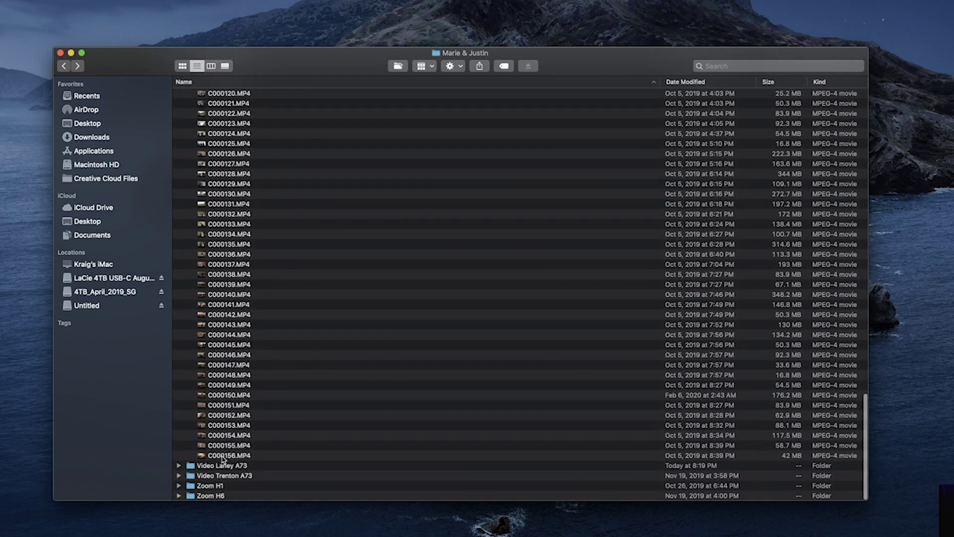
shift+click(222, 456)
scroll(281, 309, up, 15)
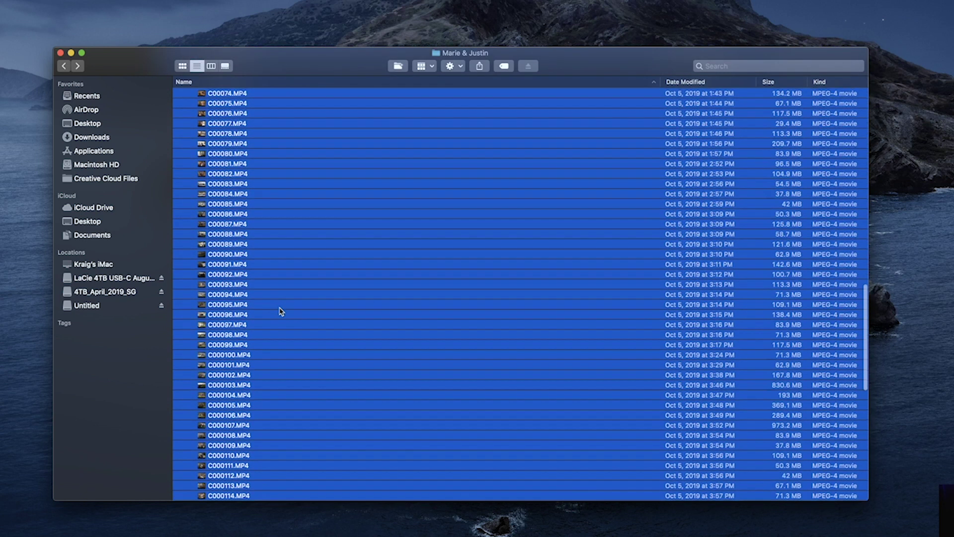
right_click(238, 271)
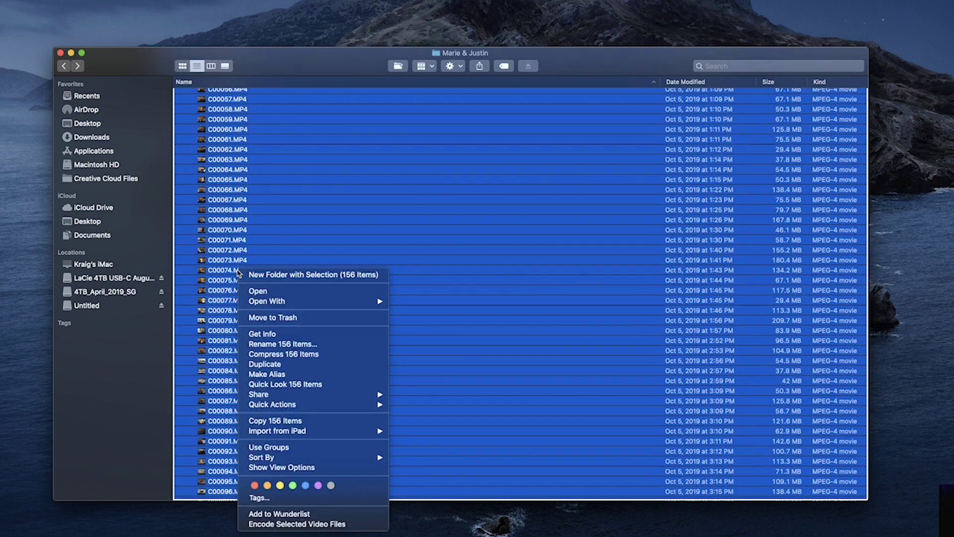
Step: Batch-rename the 156 clips with Name and Index, pasting the naming pattern from Notes into Custom Format
click(291, 345)
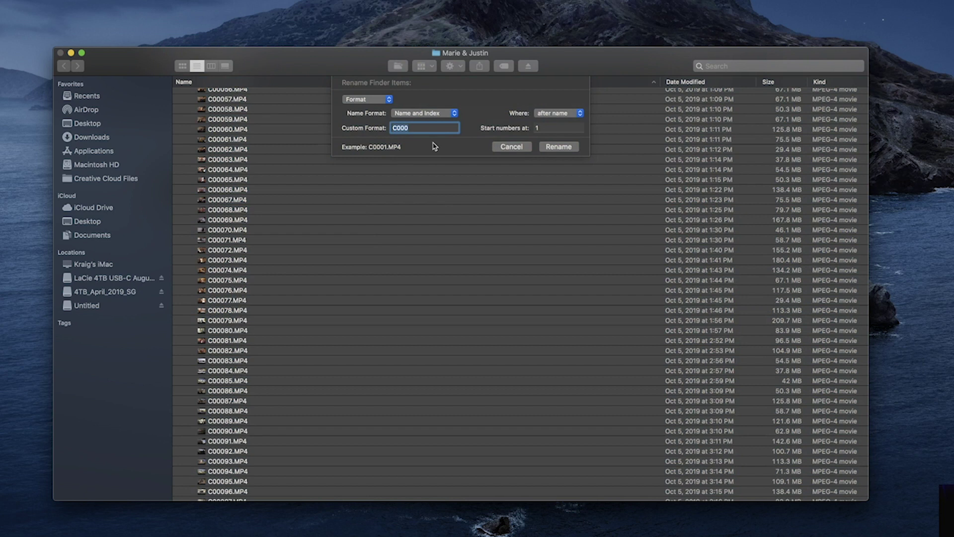
click(439, 117)
click(438, 115)
key(super+Tab)
drag(400, 174, 302, 174)
key(super+c)
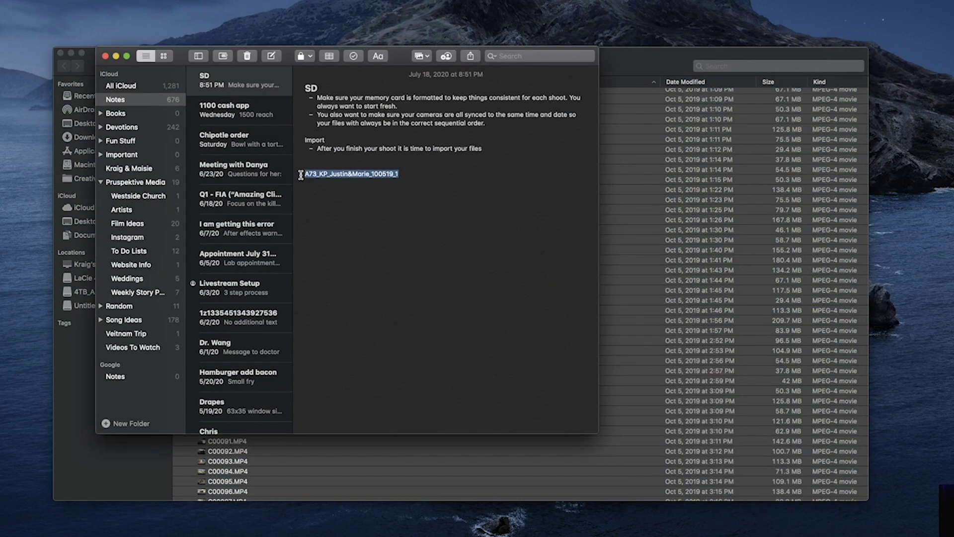
click(622, 96)
key(super+v)
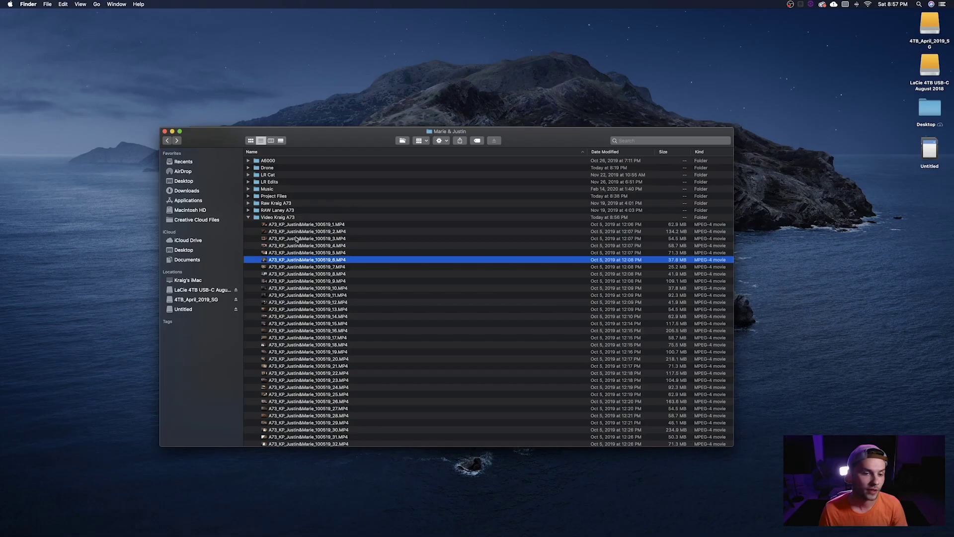
Step: Quick Look the renamed A73 clip ending _8
click(297, 239)
click(299, 253)
click(300, 275)
scroll(301, 277, down, 1)
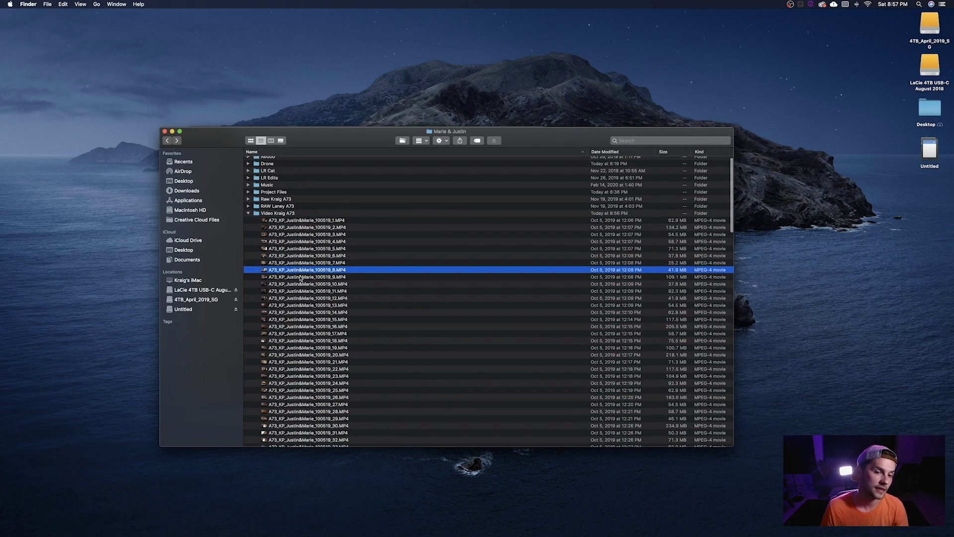
key(space)
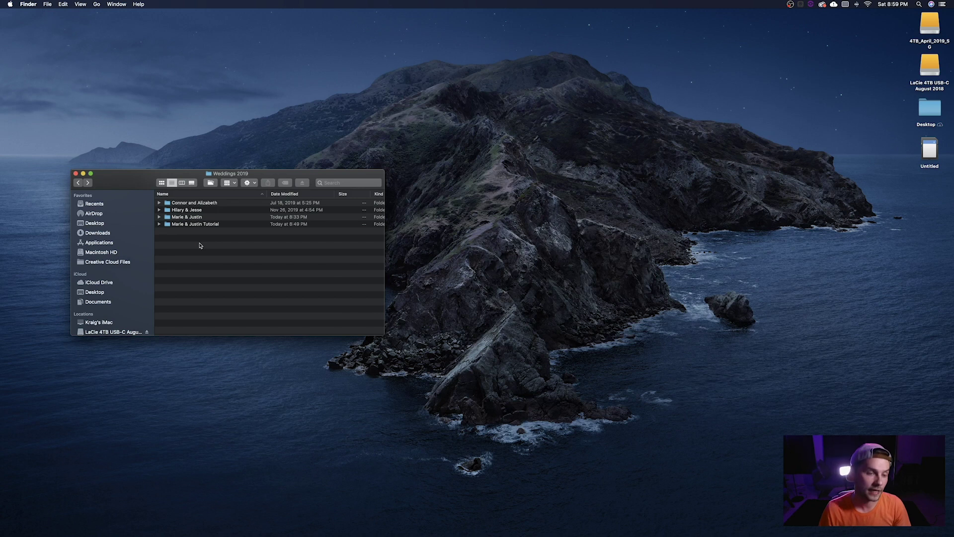
Step: In a second window, rename the LaCie drive's untitled folder to Weddings 2019 and open it
key(super+n)
drag(425, 181, 461, 204)
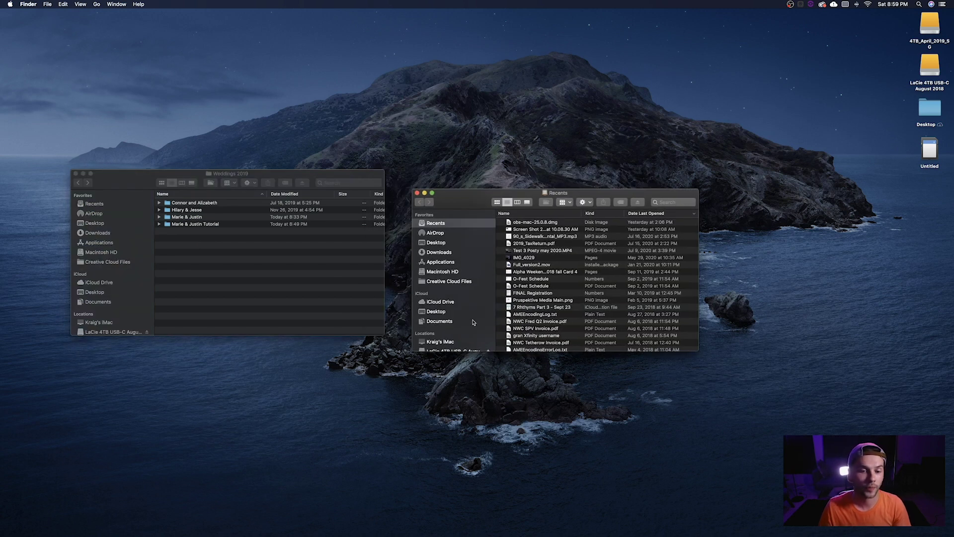
scroll(454, 312, down, 1)
scroll(453, 314, down, 1)
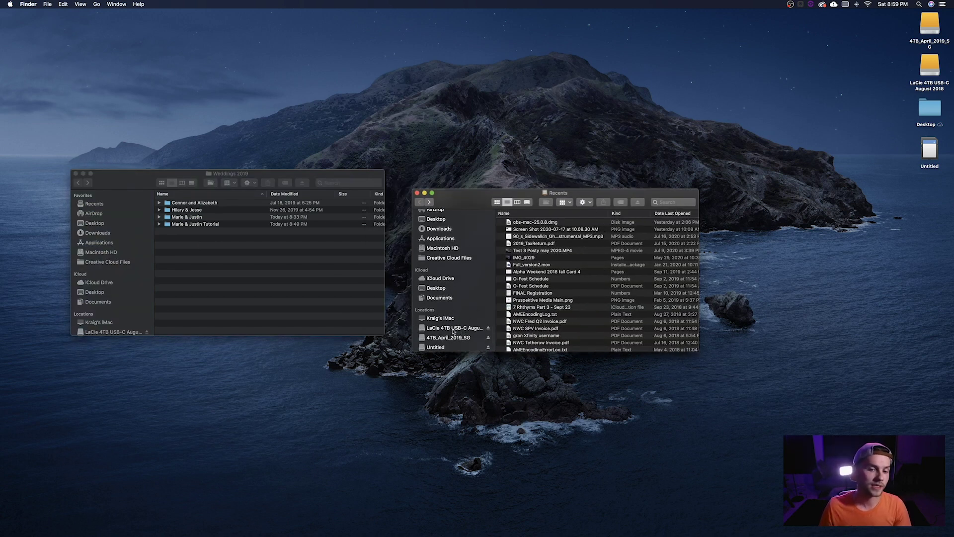
click(451, 329)
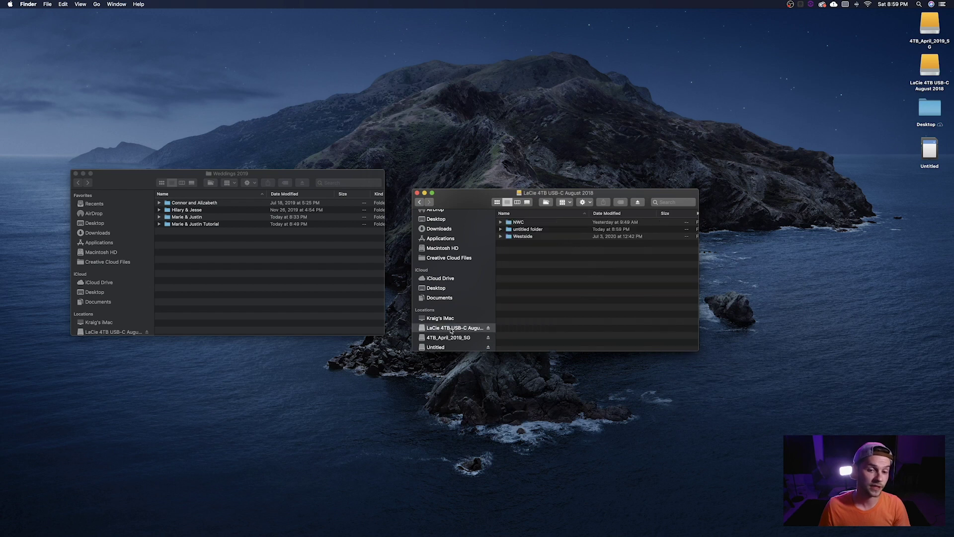
click(524, 231)
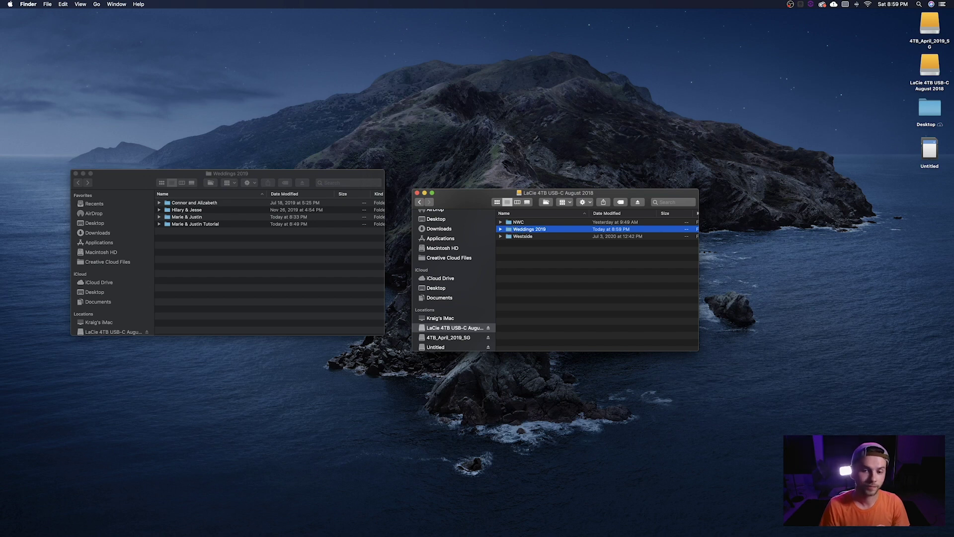
double_click(530, 232)
Step: Check the Marie & Justin folder's size and copy it into the backup Weddings 2019 folder
click(279, 263)
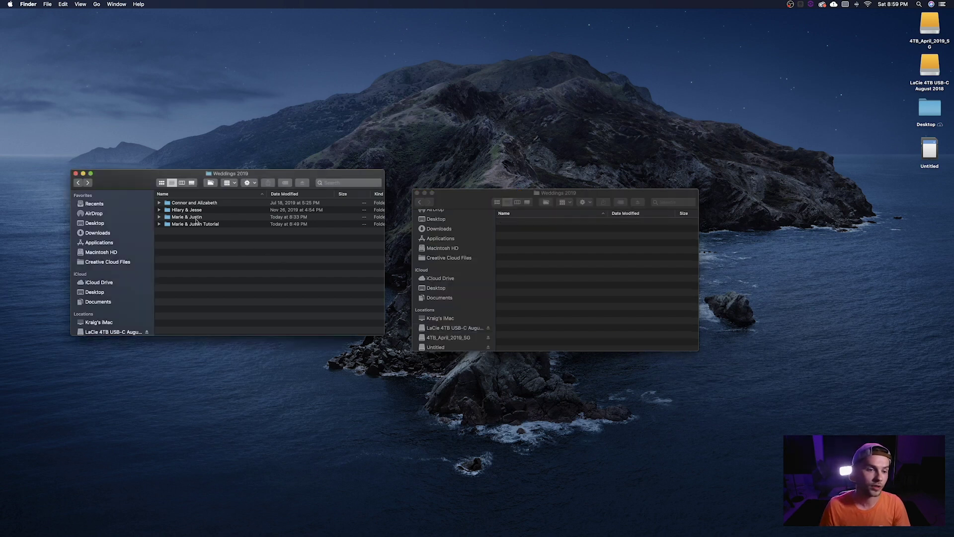
click(194, 217)
key(space)
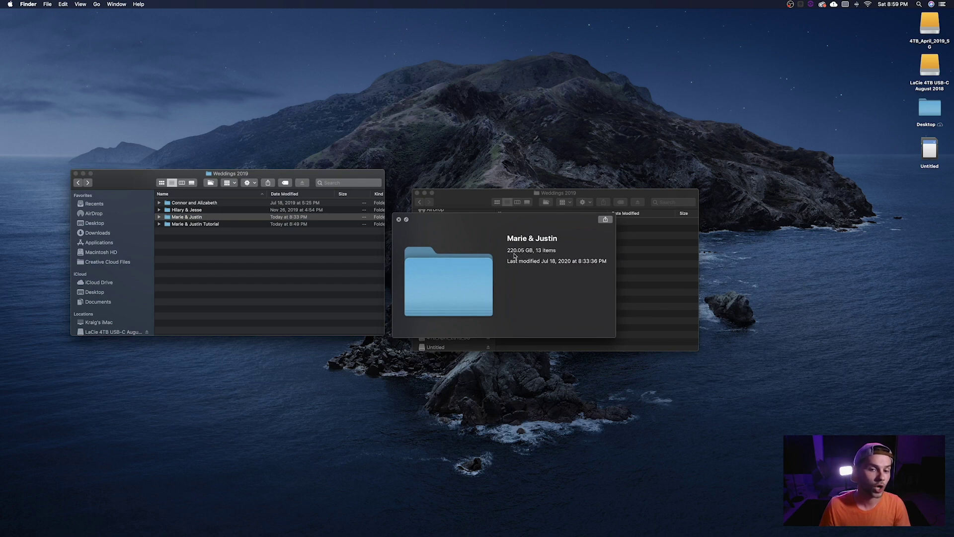
key(space)
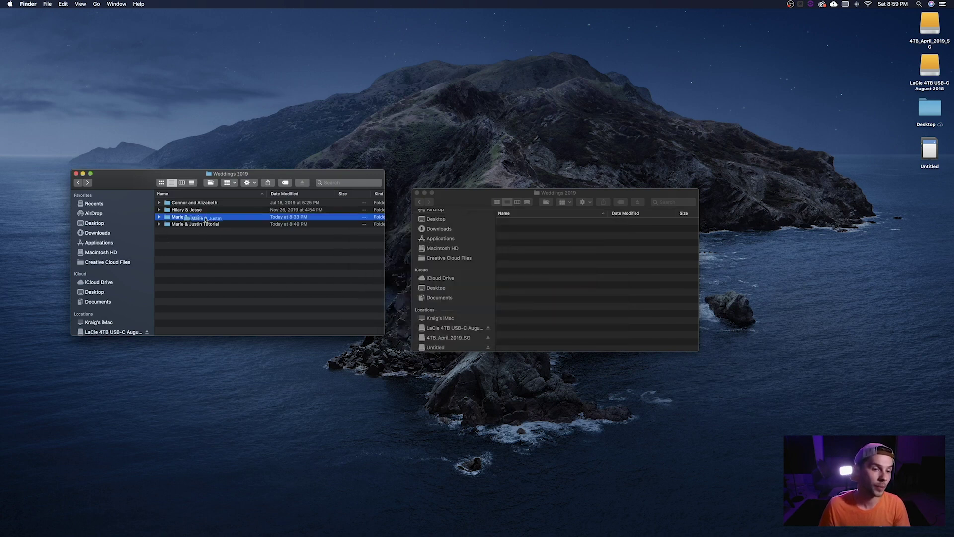
drag(205, 220, 543, 258)
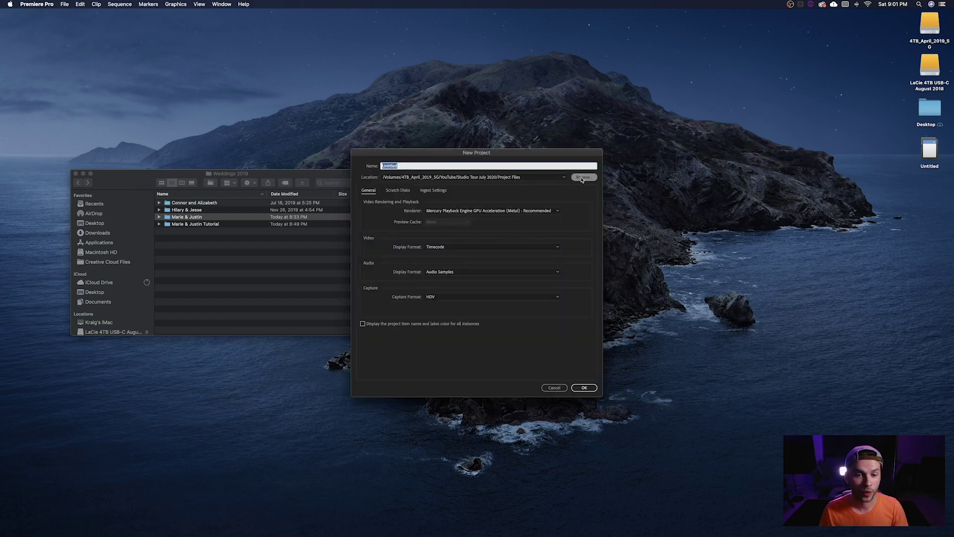
Step: Save the new project as Justin & Maire in 4TB_April_2019_SG > Weddings 2019 > Marie & Justin > Project Files
click(582, 178)
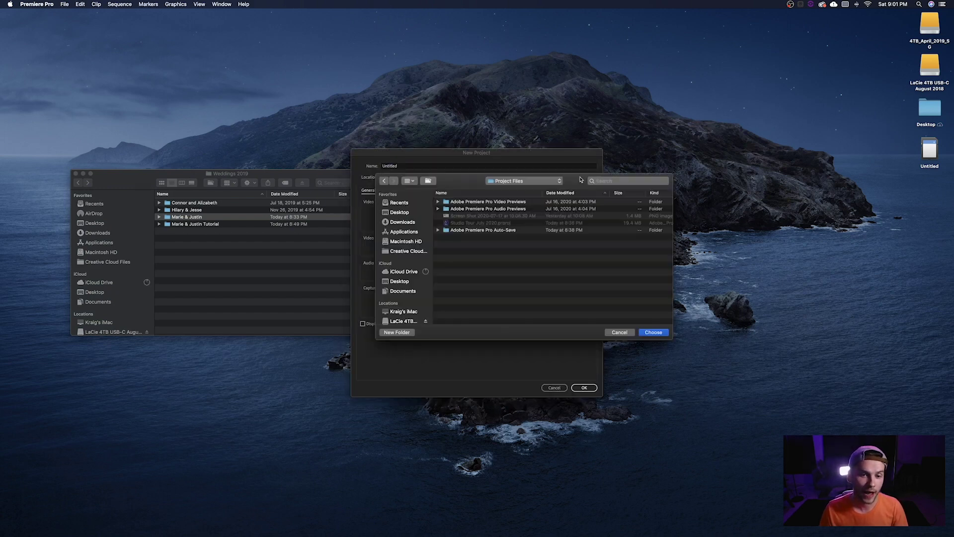
click(522, 181)
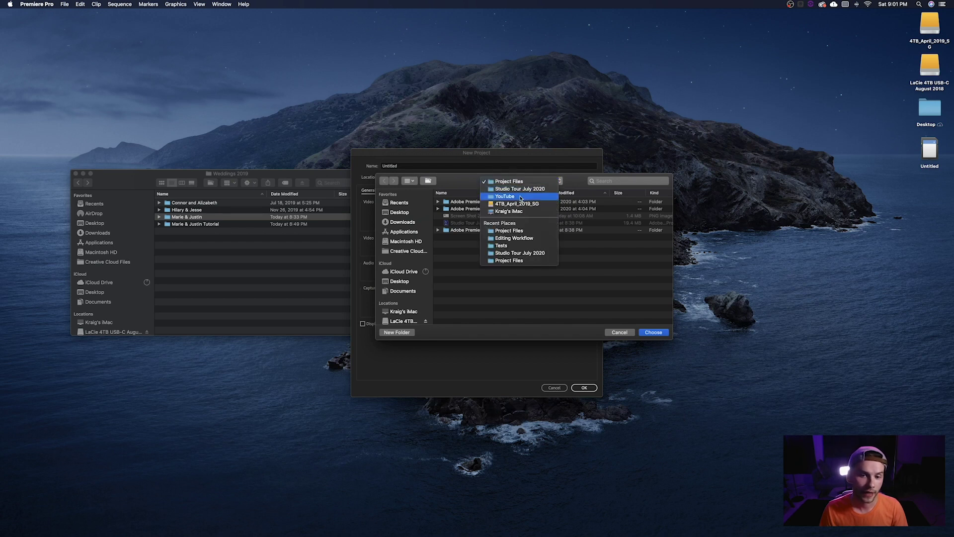
click(520, 204)
double_click(469, 266)
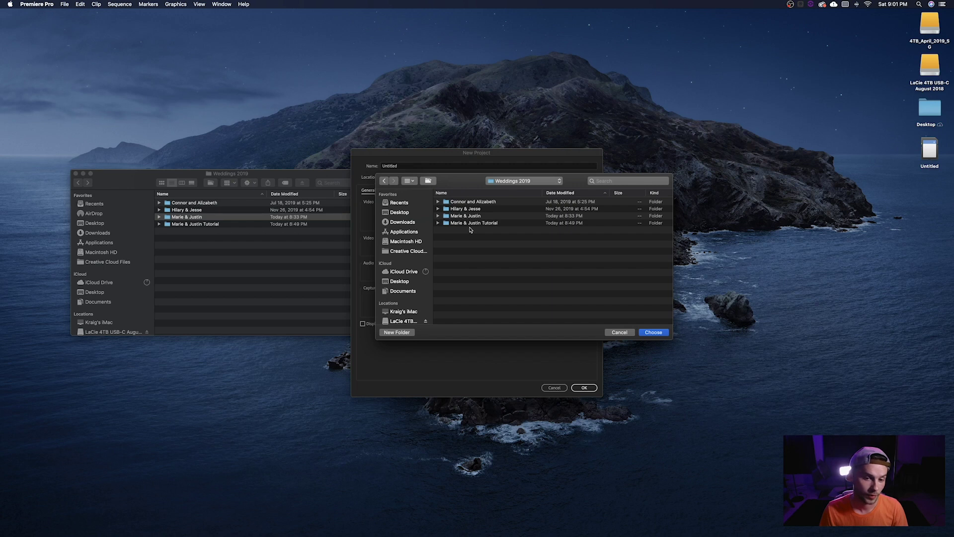
double_click(468, 217)
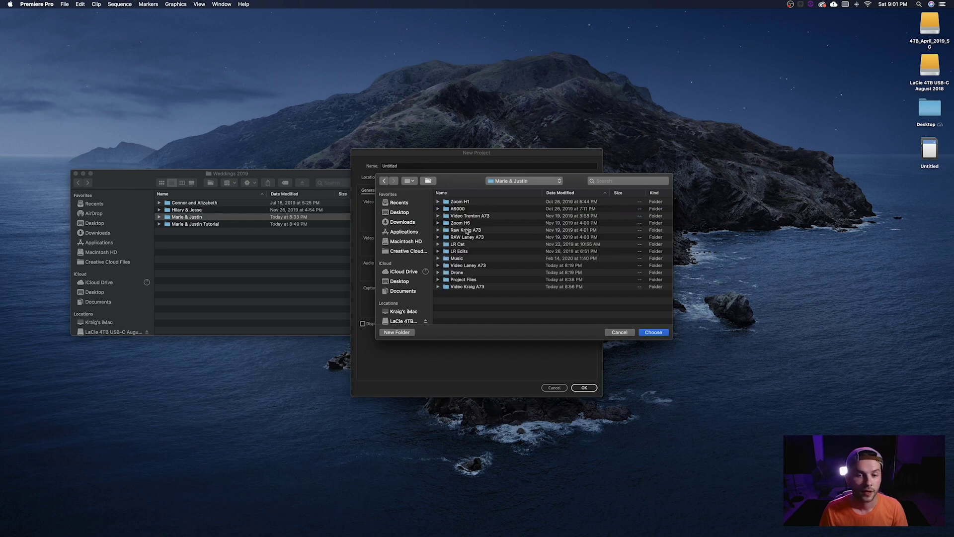
double_click(468, 281)
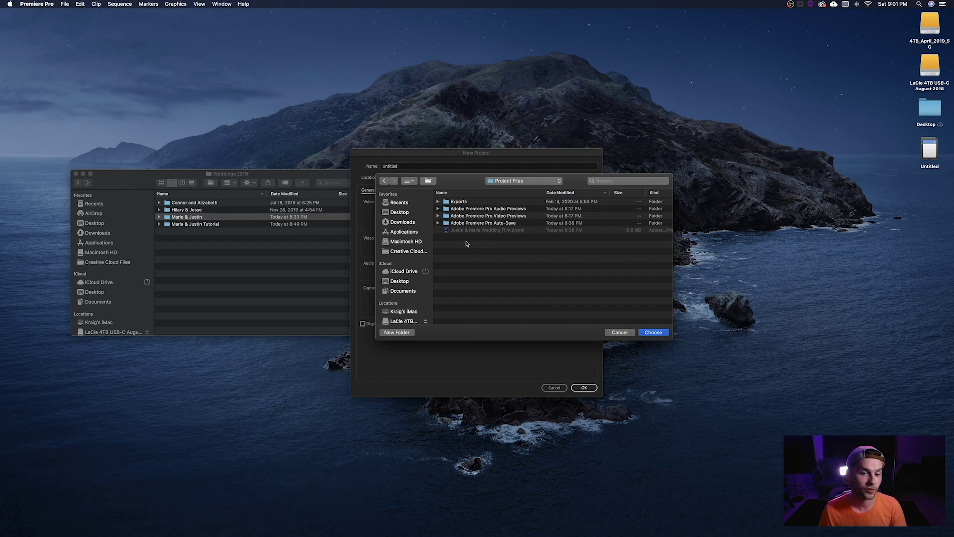
click(653, 332)
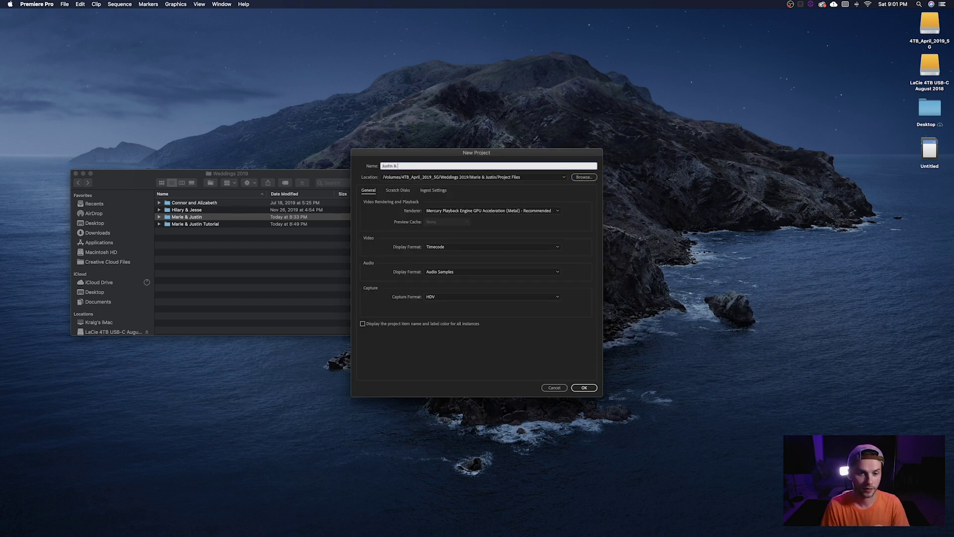
key(Tab)
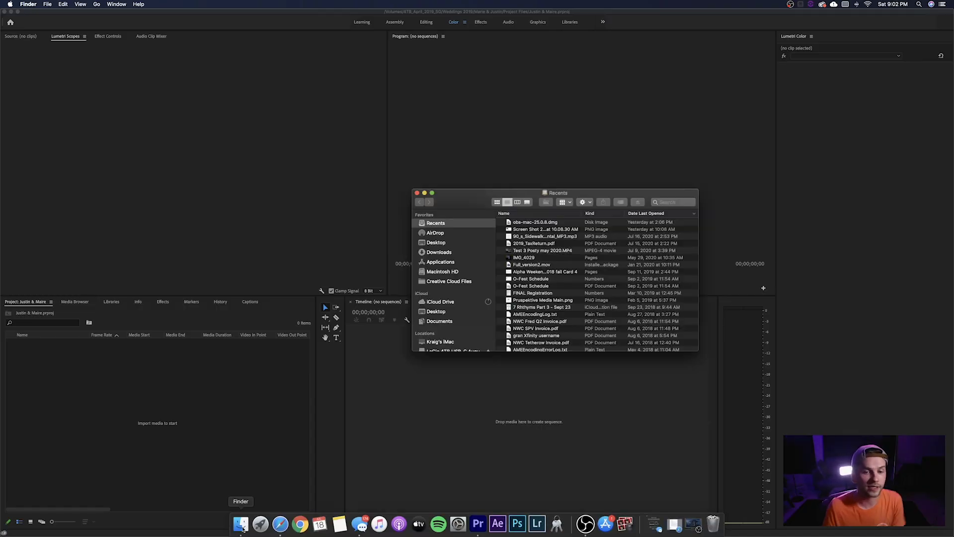
Step: Open 4TB_April_2019_SG > Weddings 2019 > Marie & Justin in Finder
scroll(468, 309, down, 2)
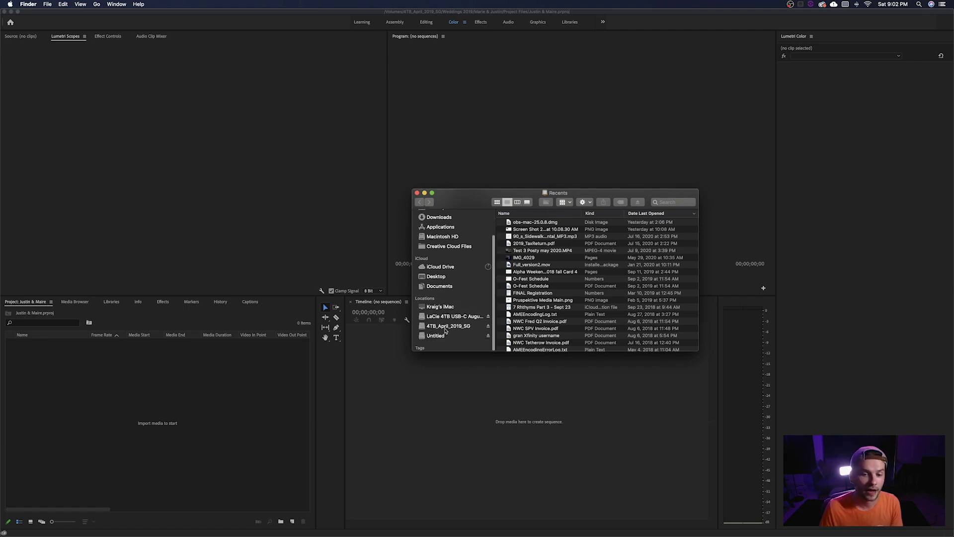
click(447, 327)
double_click(534, 280)
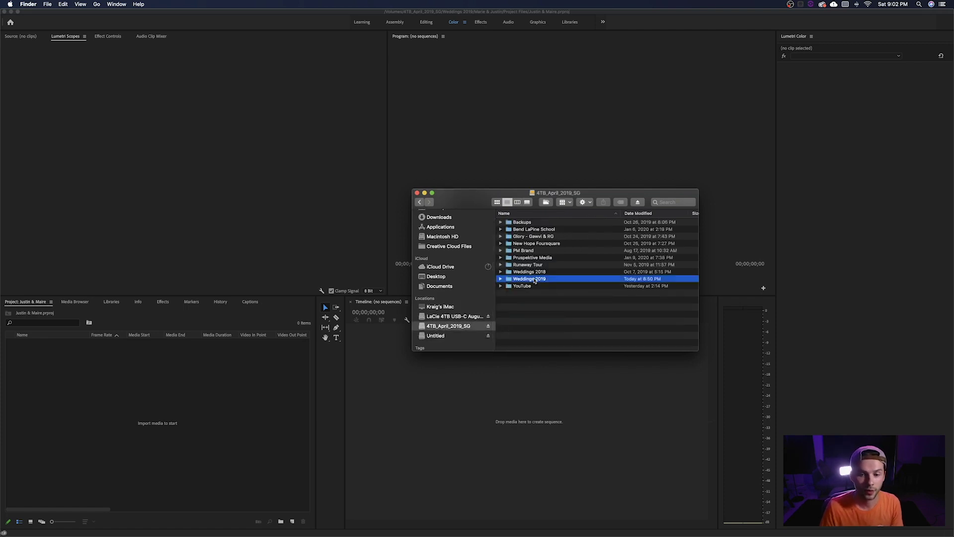
double_click(535, 237)
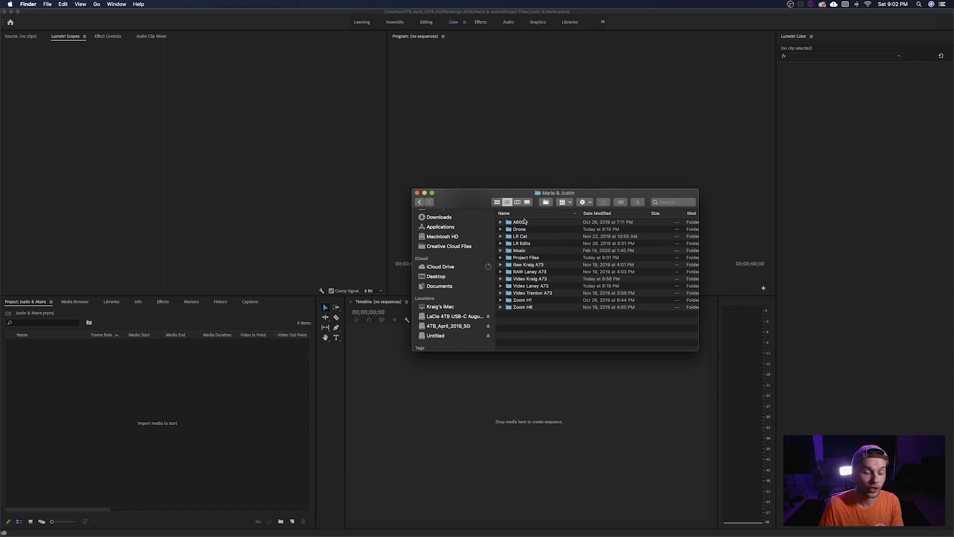
Step: Import A6000, Drone, Music, the Kraig, Laney and Trenton A73 folders, and Zoom H1/H6 as bins
click(523, 223)
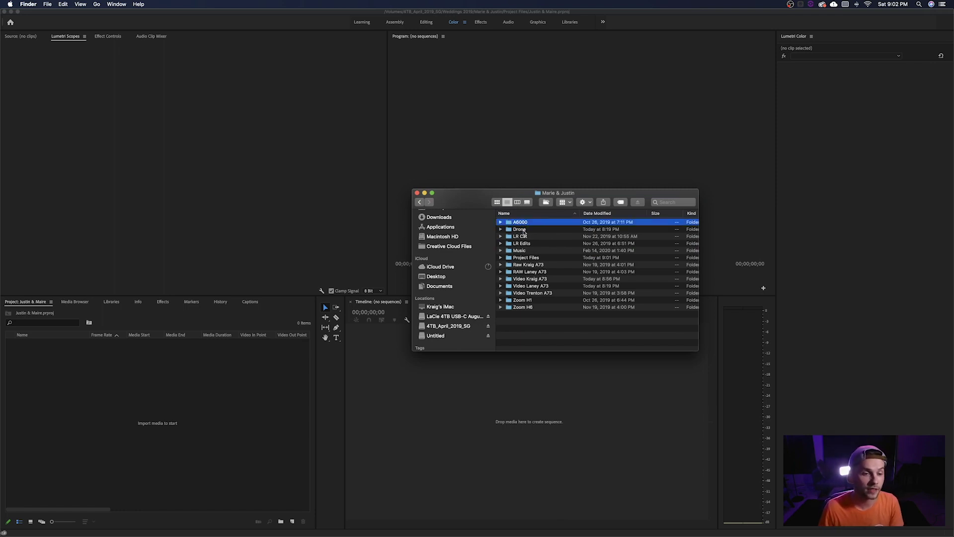
shift+click(522, 231)
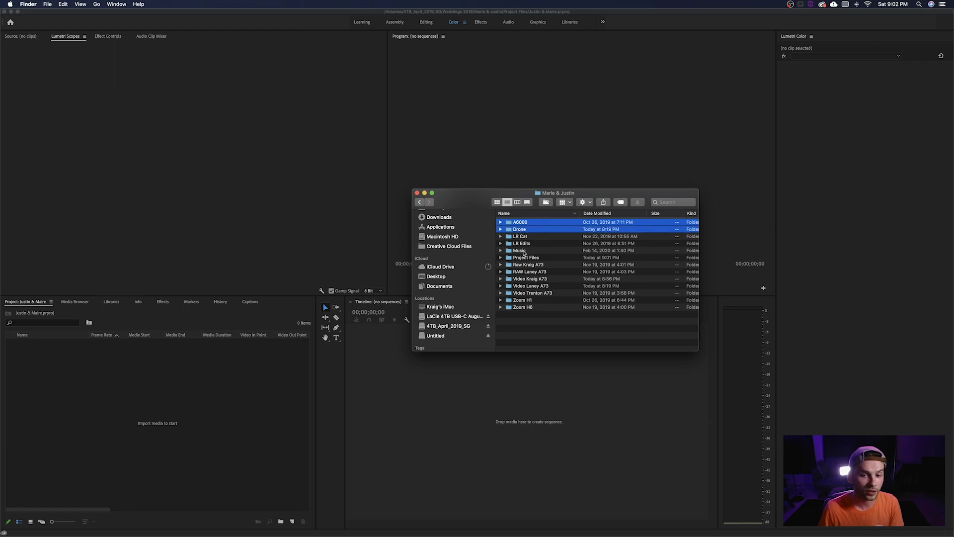
super+click(520, 251)
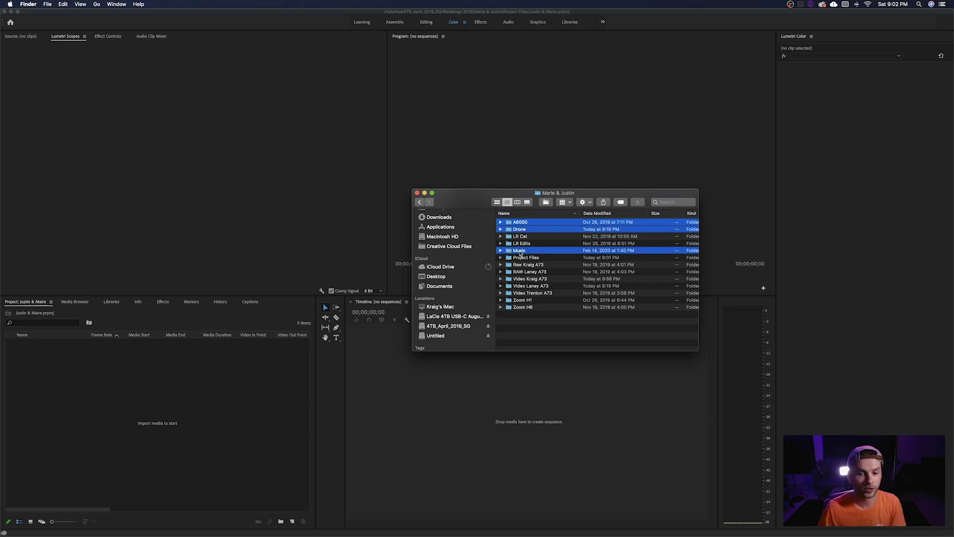
super+click(522, 281)
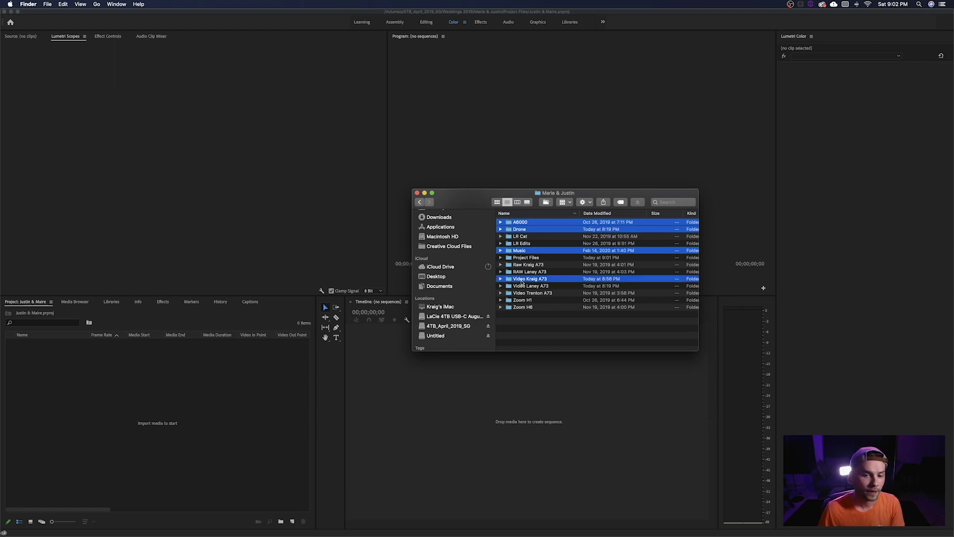
super+click(523, 287)
super+click(523, 293)
super+click(523, 301)
super+click(523, 308)
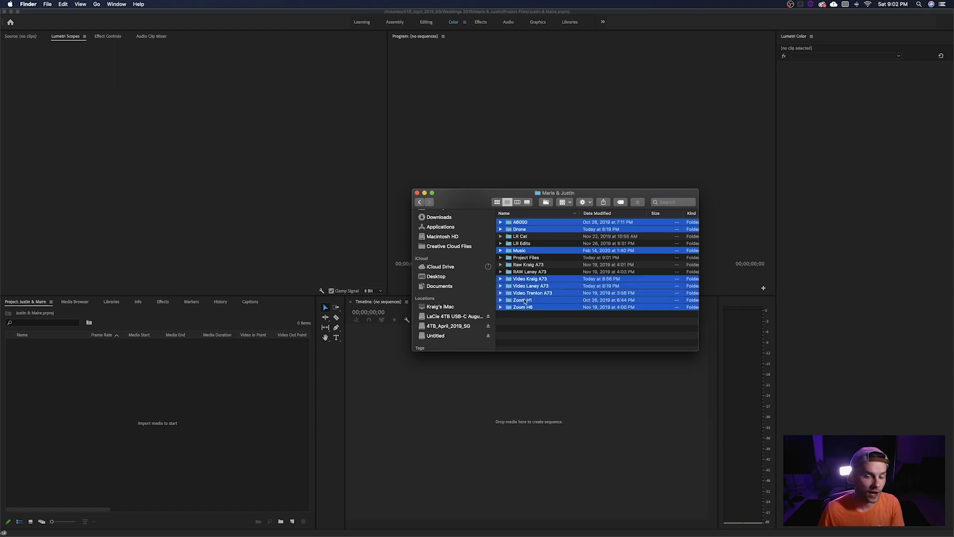
drag(530, 294, 139, 371)
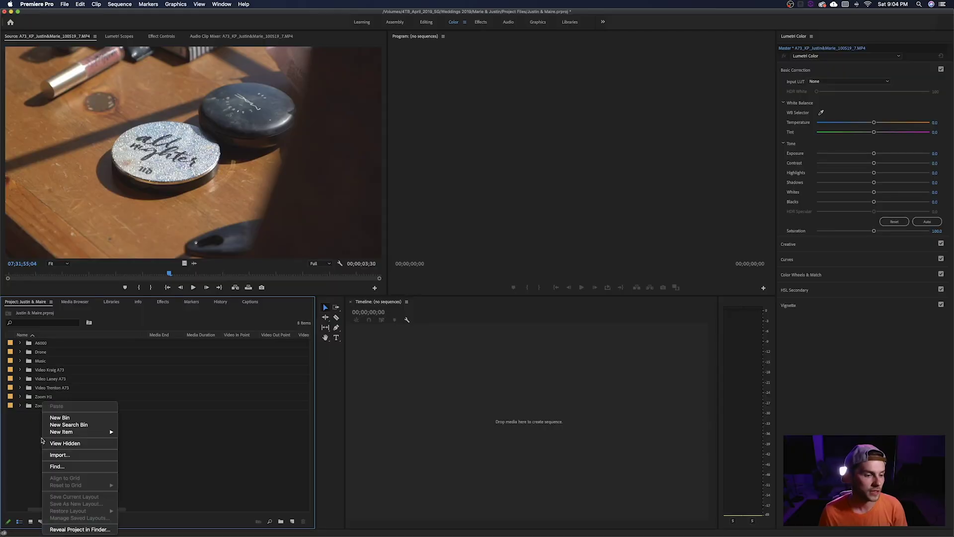
Step: Create a new bin and correct its name from Foootage to Footage
click(61, 417)
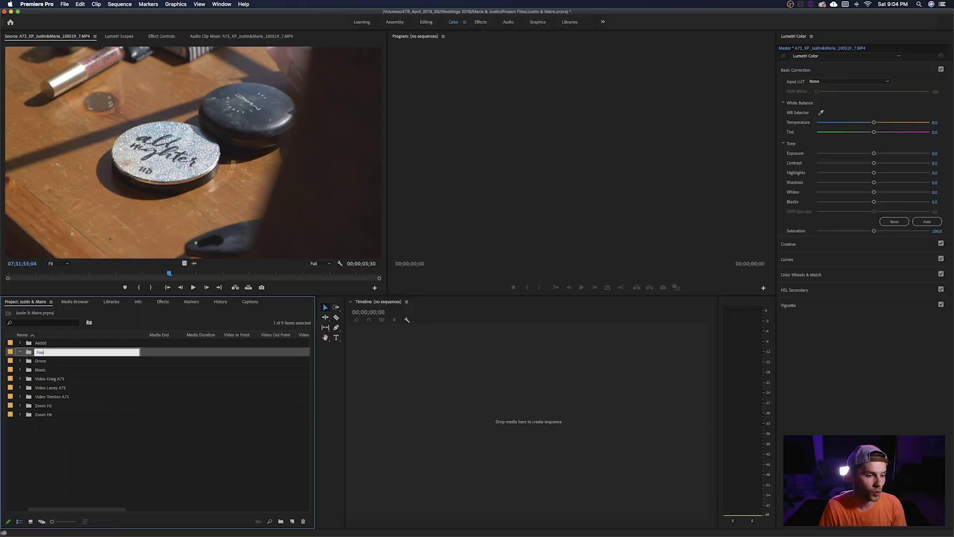
text(Foootage)
key(Tab)
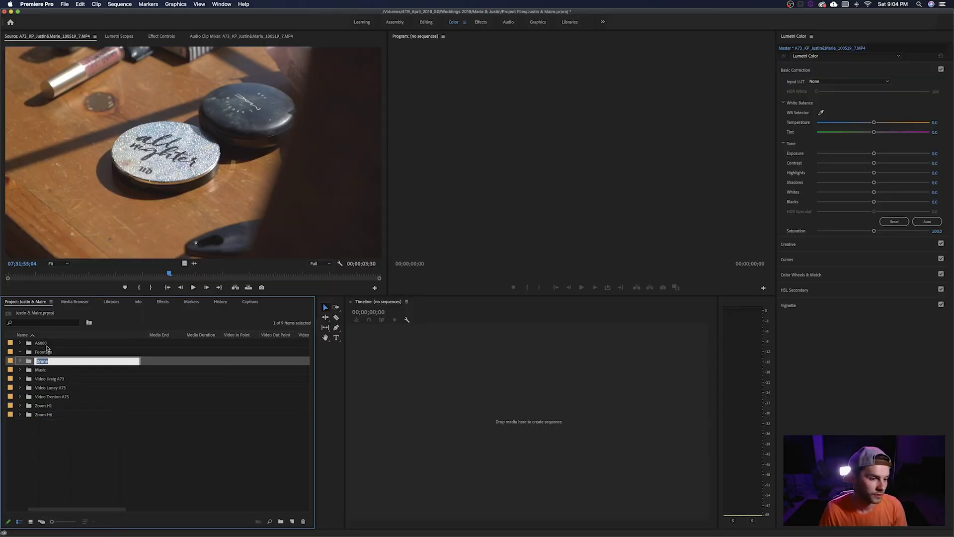
click(47, 350)
key(Return)
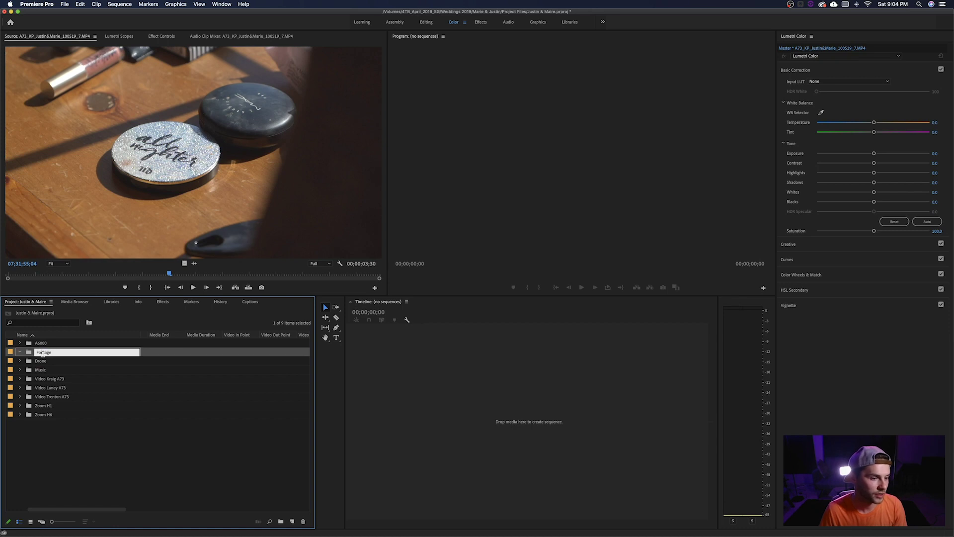
click(45, 440)
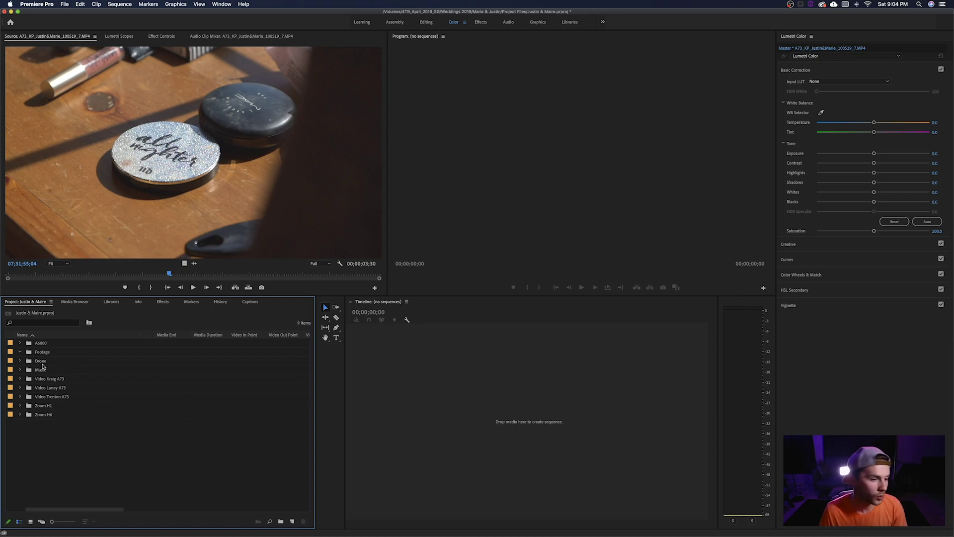
Step: Move the A6000 and the Kraig, Laney and Trenton A73 bins into Footage
click(42, 344)
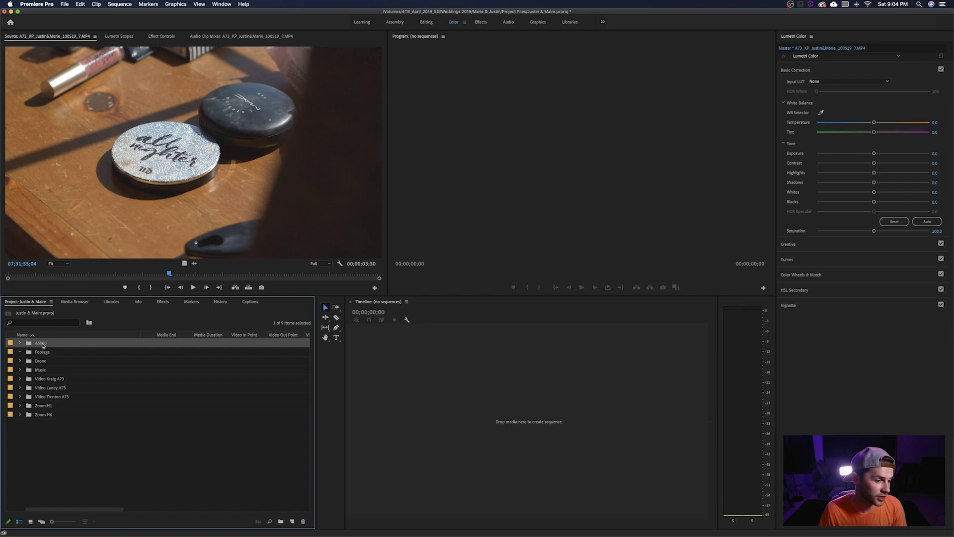
drag(42, 351, 42, 352)
click(50, 380)
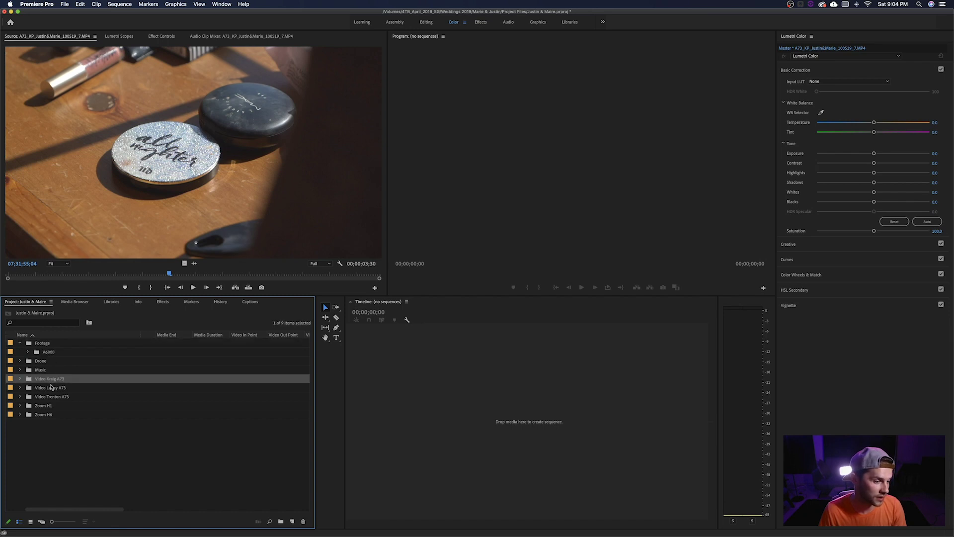
super+click(50, 387)
super+click(51, 397)
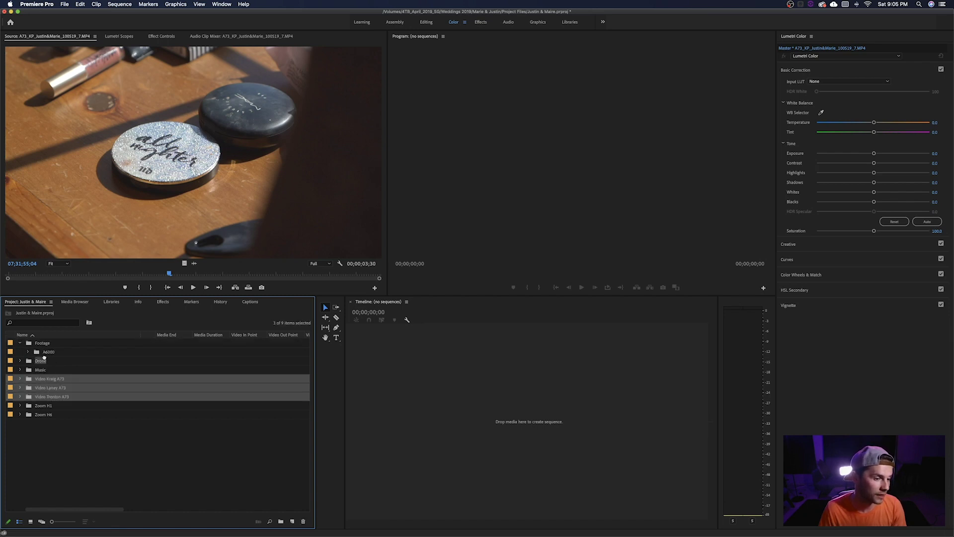
drag(44, 357, 30, 342)
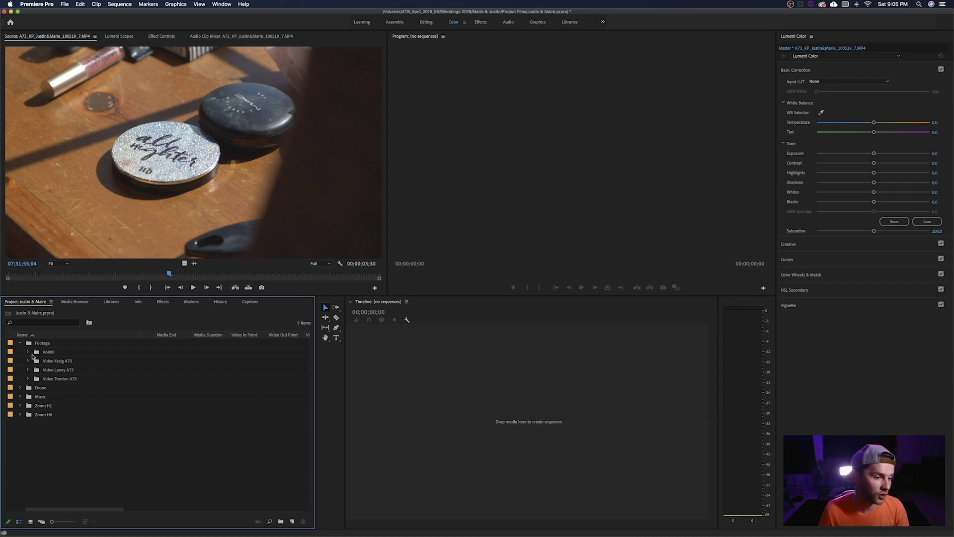
click(20, 344)
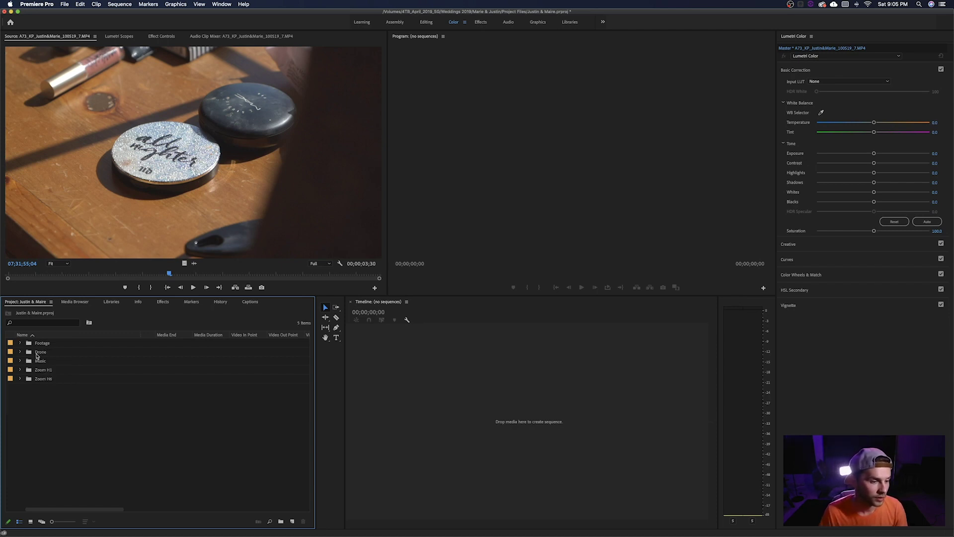
click(40, 353)
Step: Create a Sound bin and move the Music and Zoom audio bins into it
right_click(47, 403)
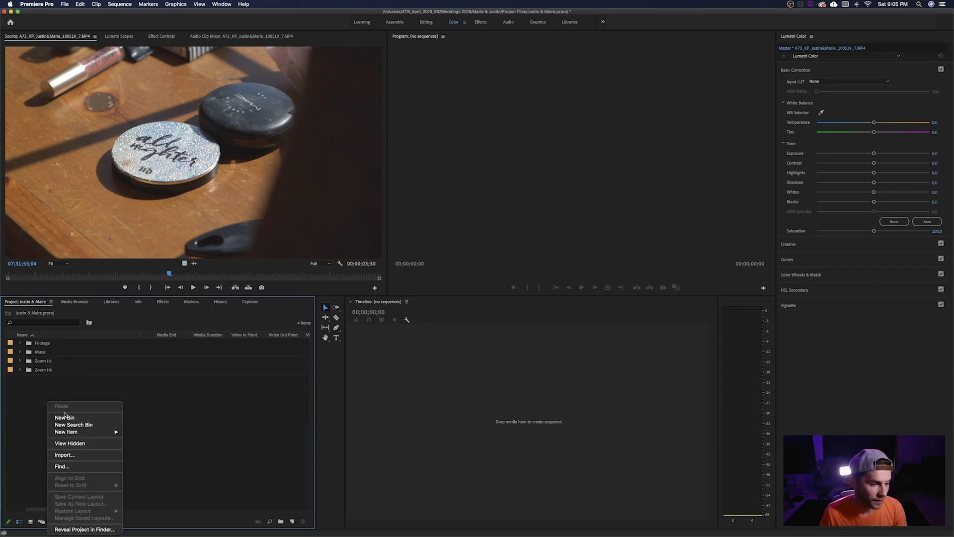
click(62, 419)
text(sound)
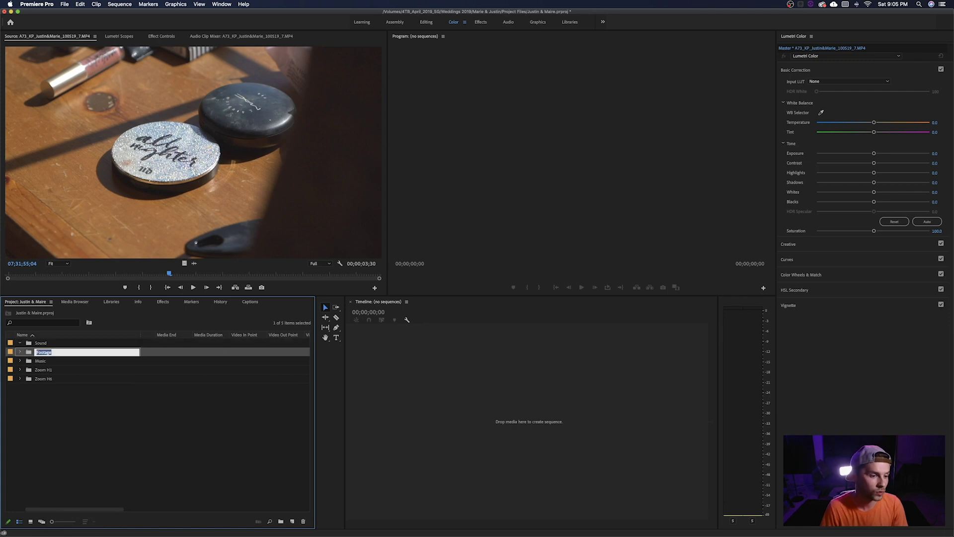
key(Return)
drag(69, 420, 44, 354)
drag(45, 354, 51, 349)
click(21, 343)
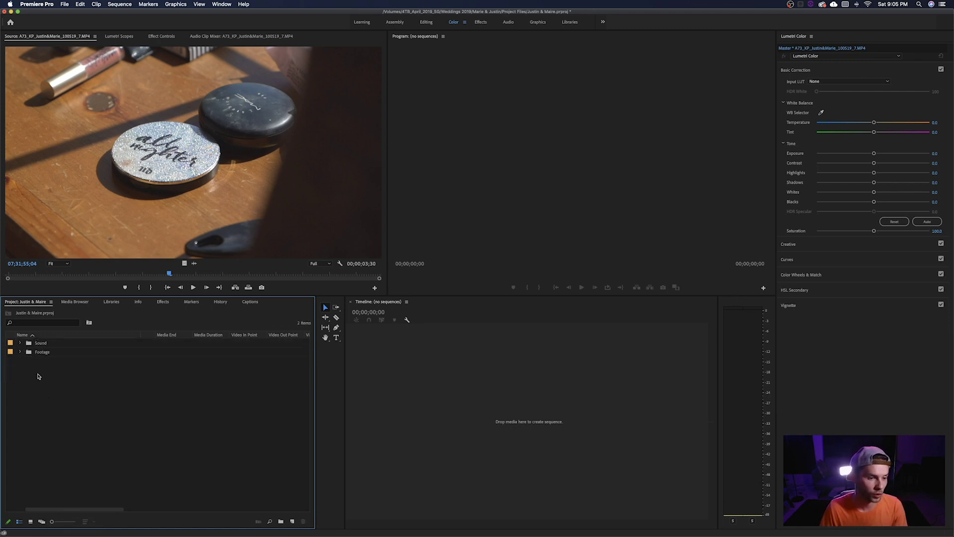
Step: Add a top-level Sequences bin
right_click(72, 431)
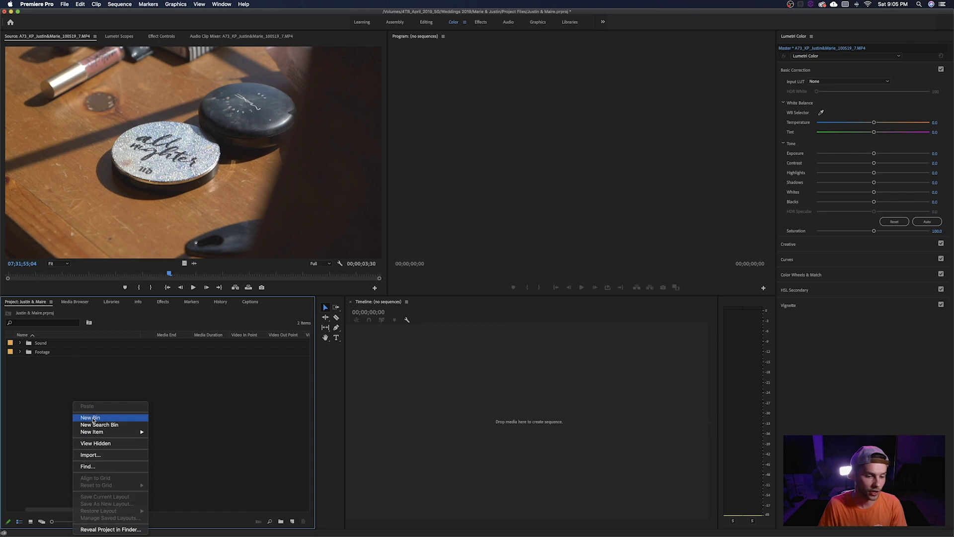
click(84, 416)
text(sequen)
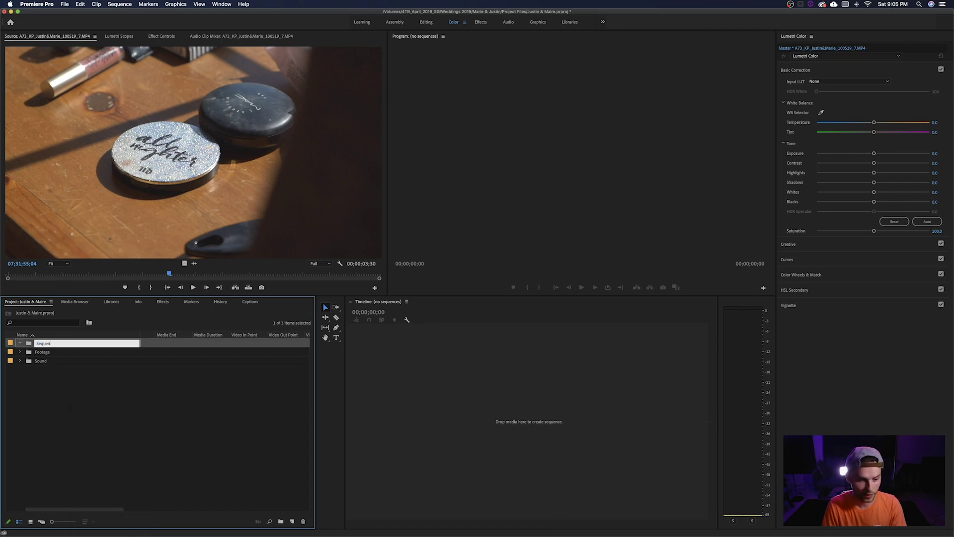
text(ces)
key(Tab)
click(78, 460)
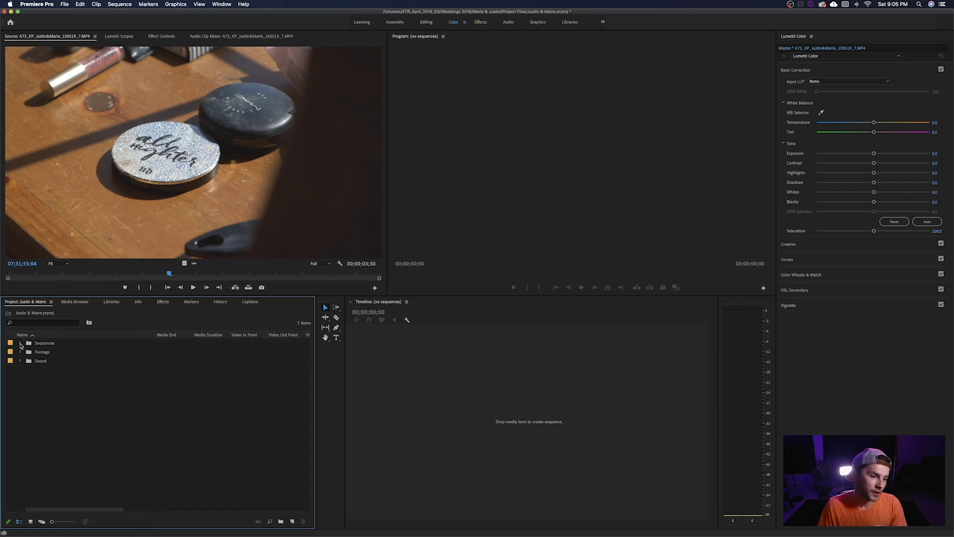
Step: Create a new Digital SLR 1080p DSLR 1080p24 sequence named Footage
right_click(47, 394)
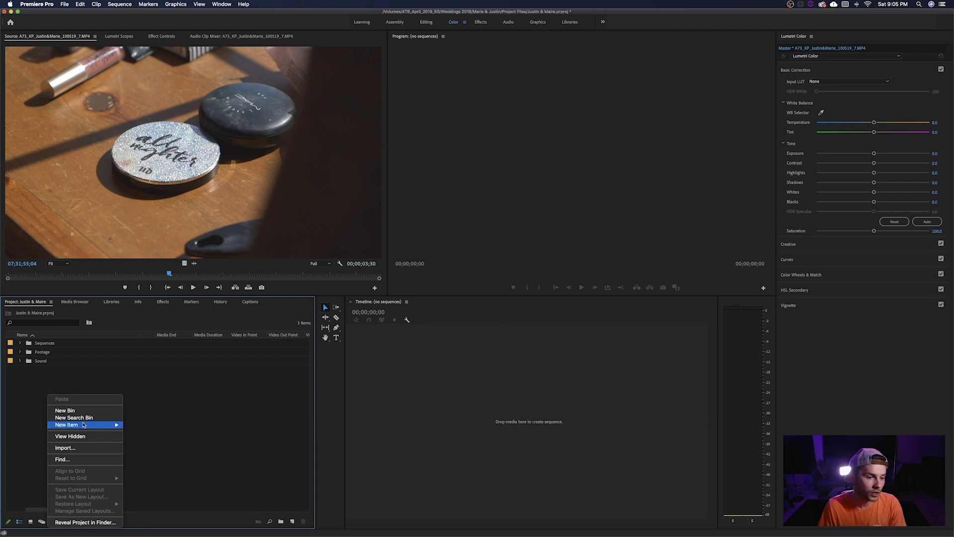
click(147, 429)
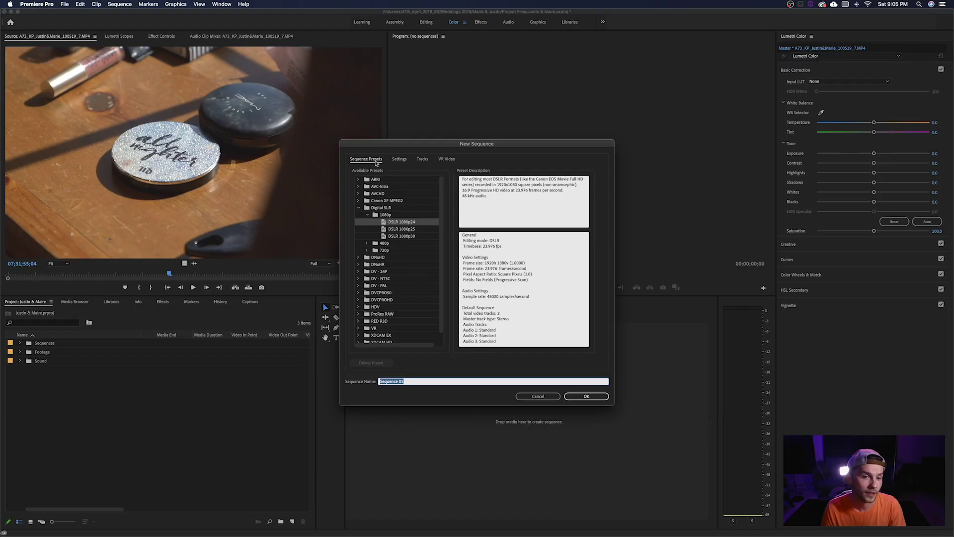
click(359, 207)
click(359, 207)
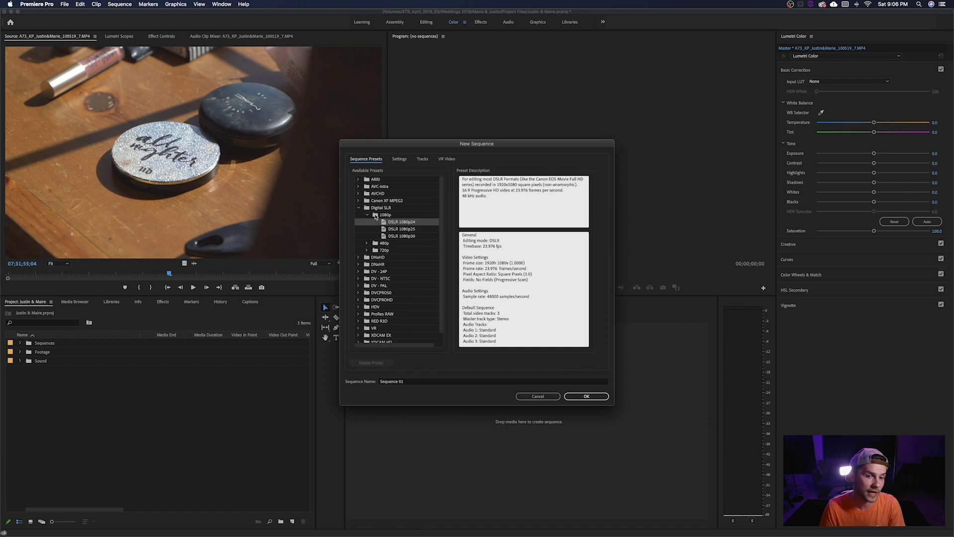
click(368, 216)
click(369, 217)
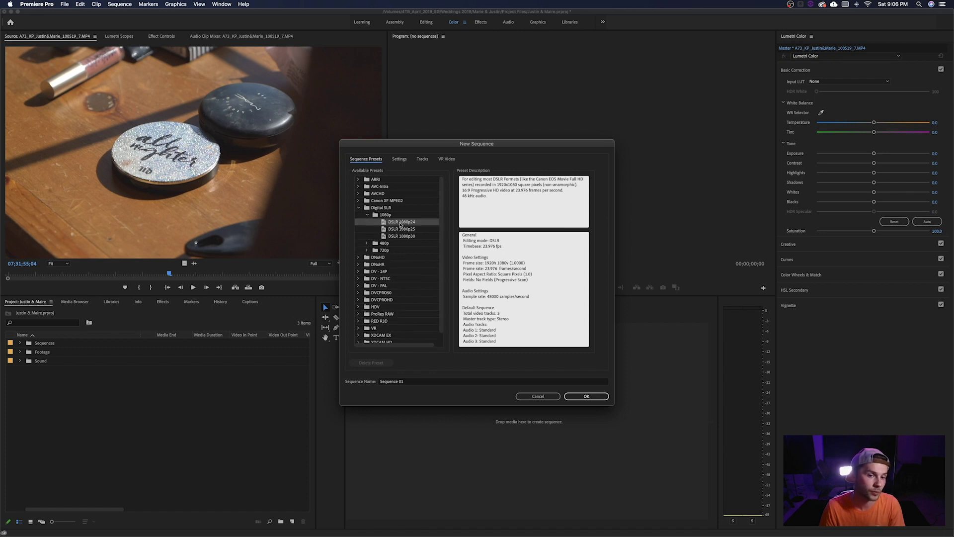
click(414, 382)
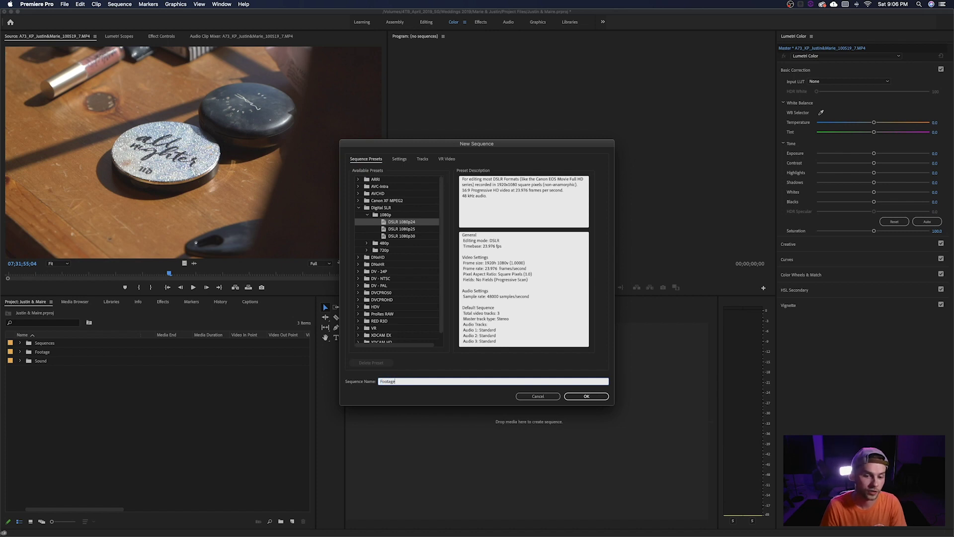
key(Return)
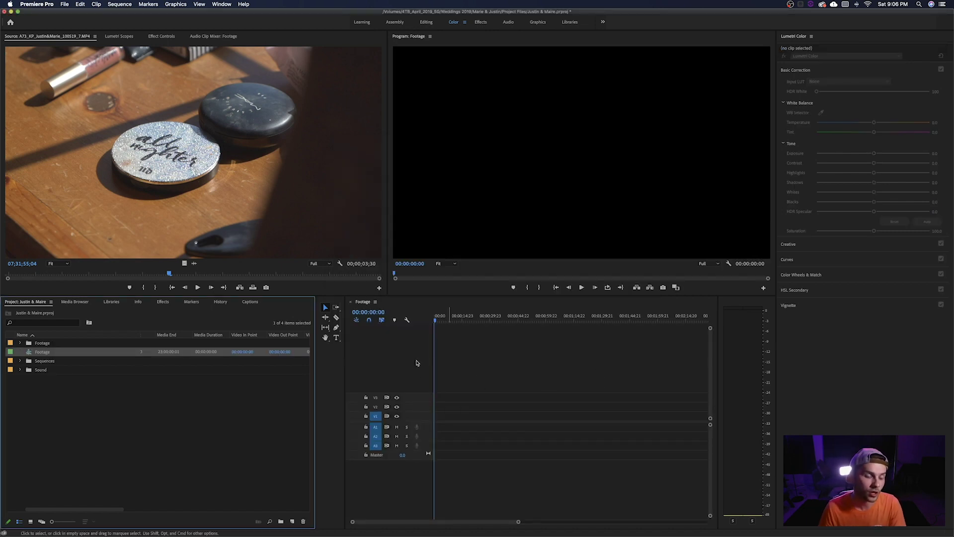
Step: Move the Footage sequence into the Sequences bin and check it is there
click(43, 389)
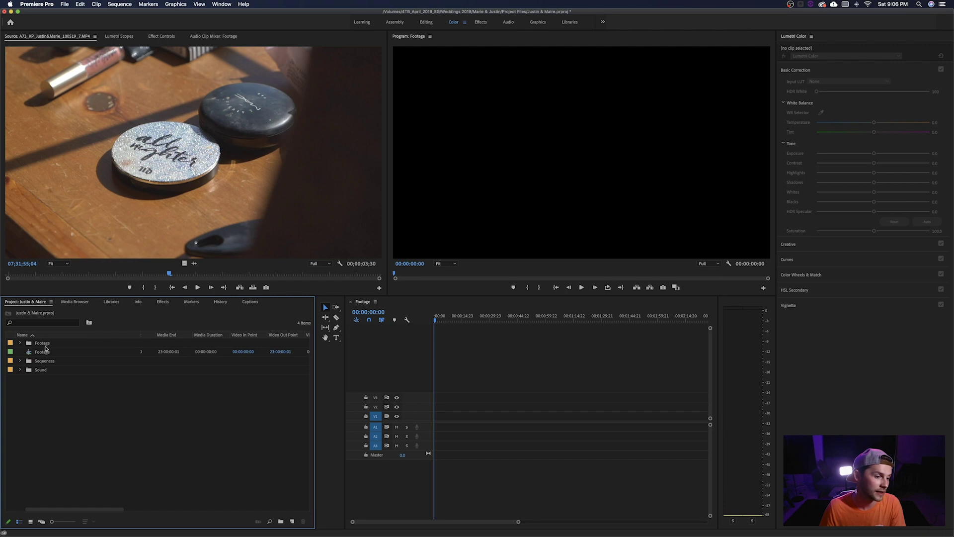
scroll(46, 349, left, 1)
click(29, 354)
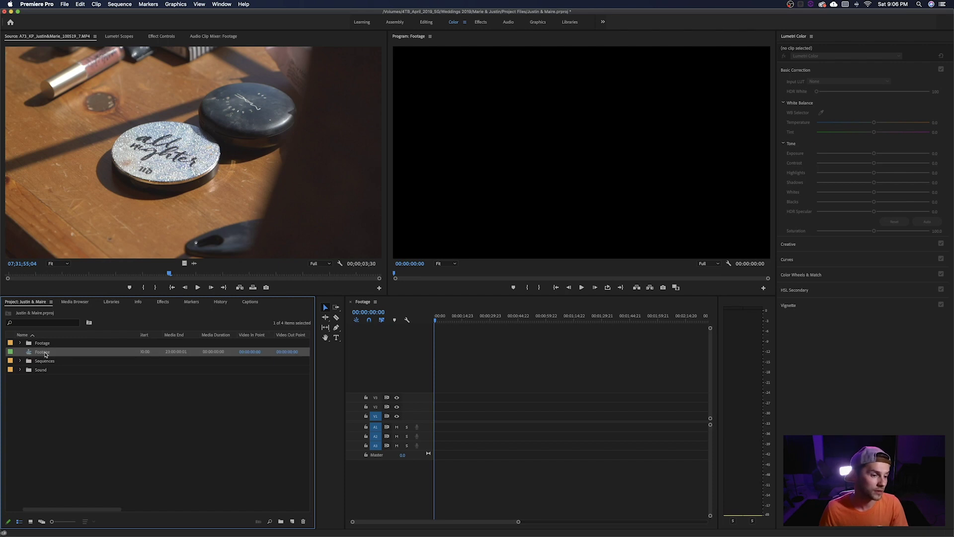
drag(45, 361, 44, 360)
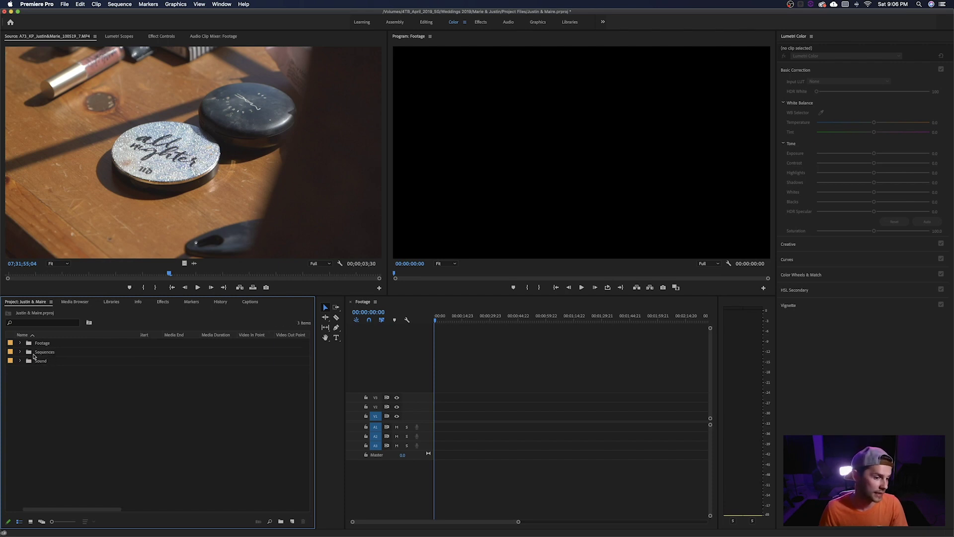
click(21, 353)
click(20, 352)
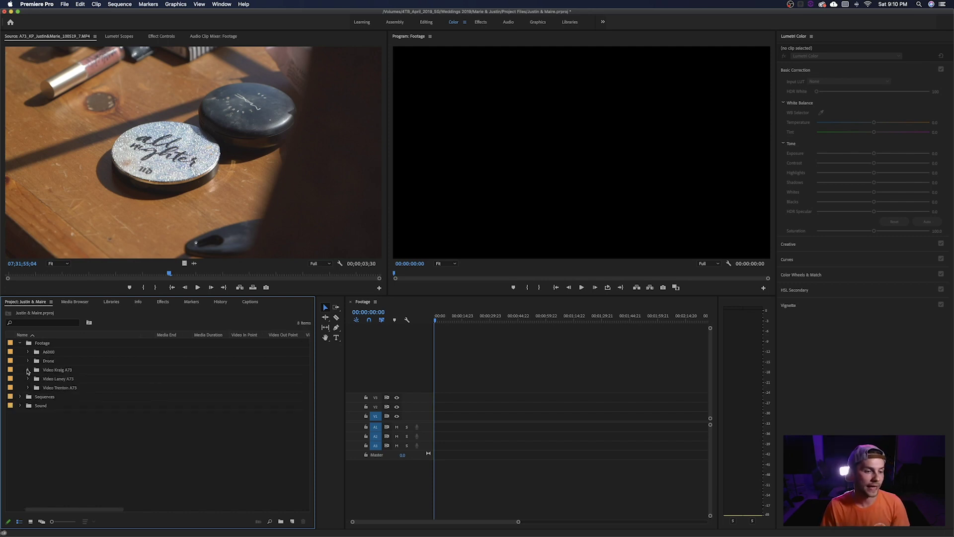
Step: Preview the first seven clips in the Video Kraig A73 bin
click(27, 370)
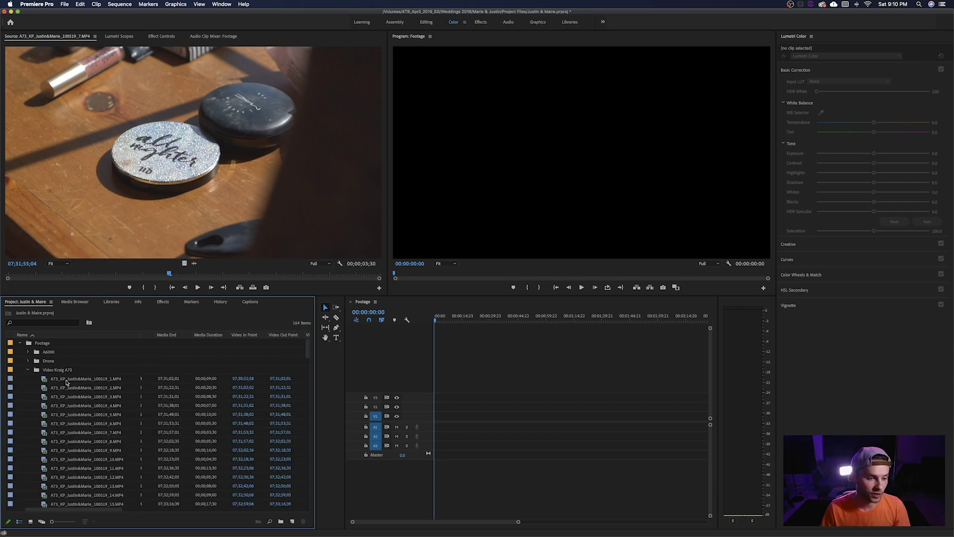
double_click(67, 380)
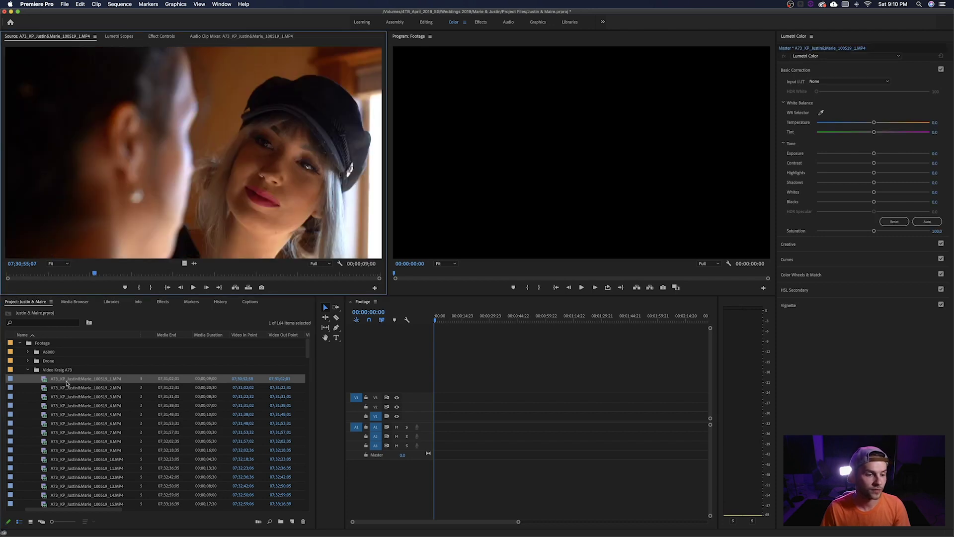
double_click(66, 388)
double_click(70, 397)
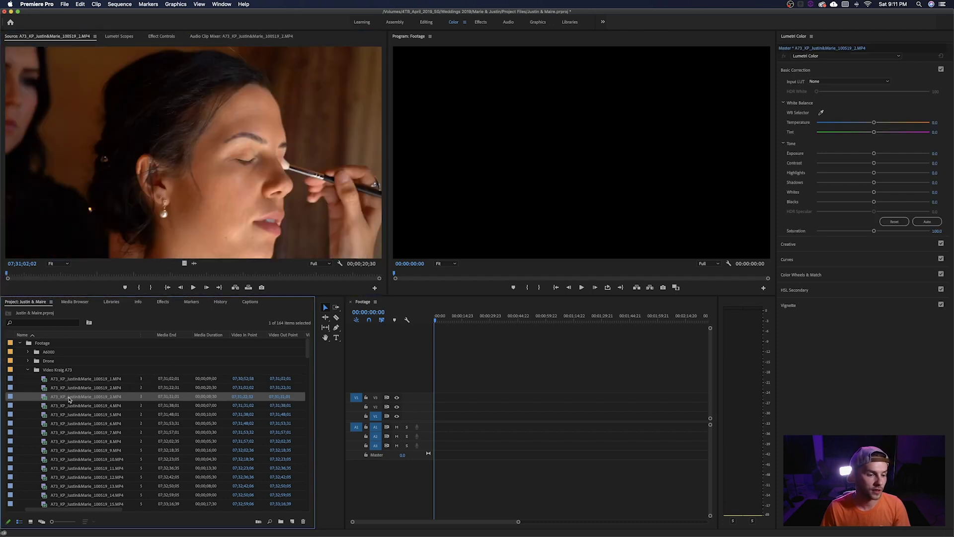
double_click(72, 406)
double_click(78, 415)
double_click(77, 423)
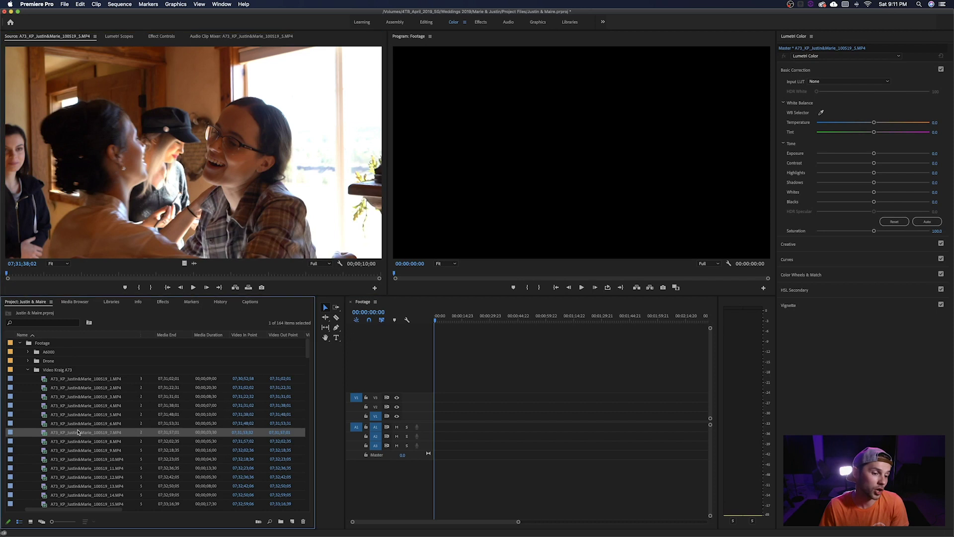
double_click(74, 432)
click(28, 371)
Step: Create a new bin named Bride Prep
right_click(51, 401)
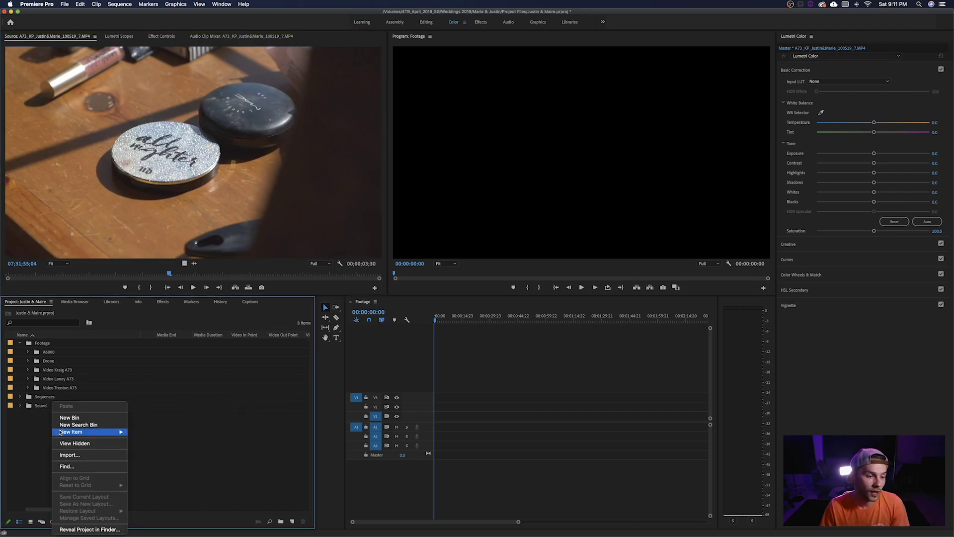
click(75, 420)
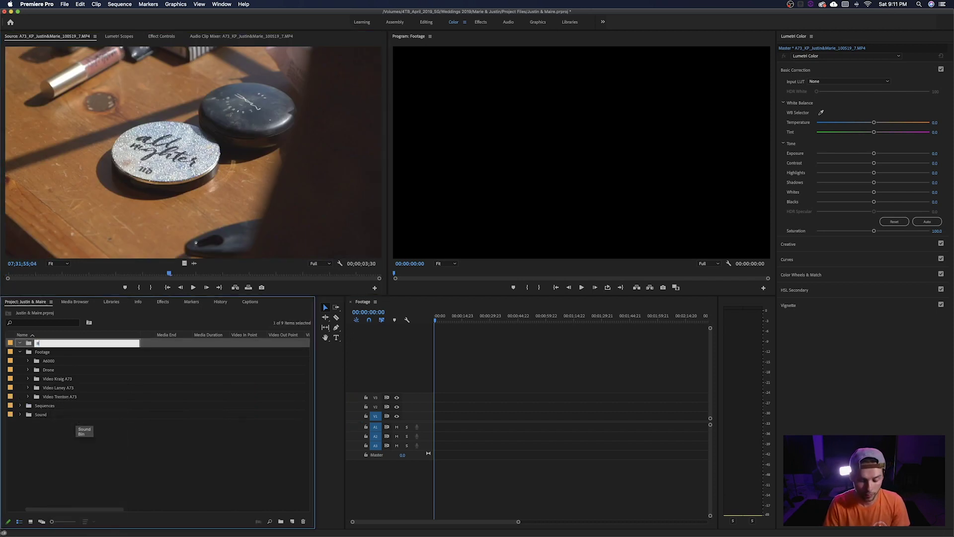
text(Bride Prep)
key(Return)
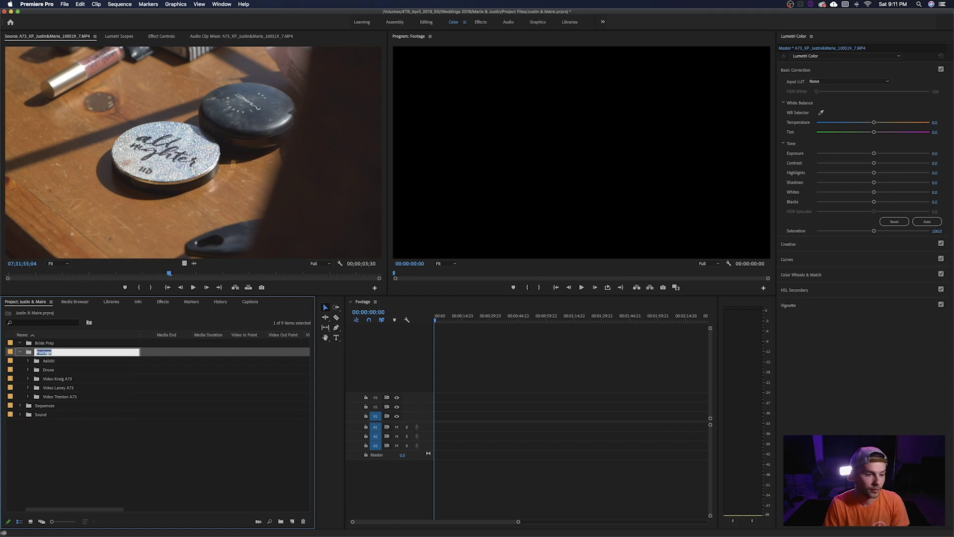
click(68, 432)
Step: Reopen Video Kraig A73 and preview clip 1.MP4 and the chandelier clip 27.MP4
click(28, 360)
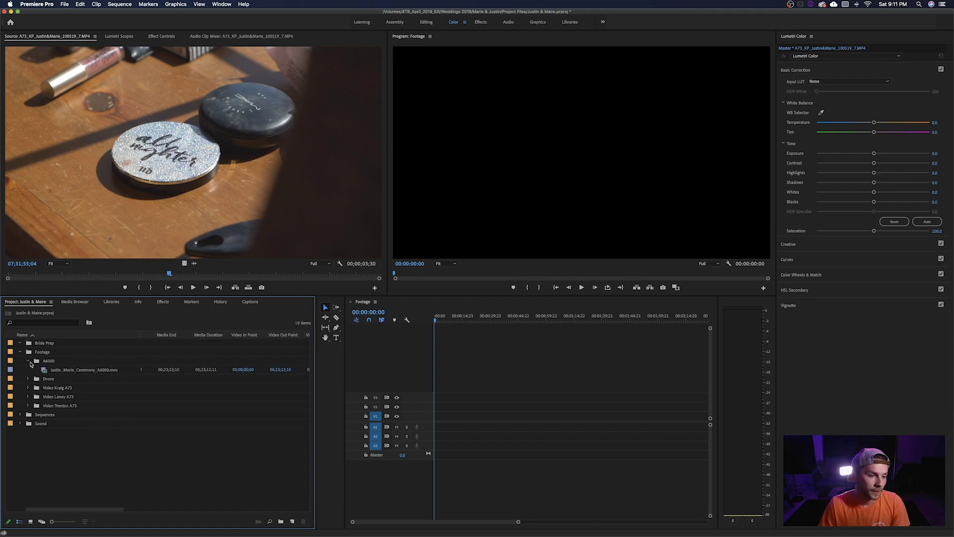
click(28, 361)
click(29, 379)
double_click(60, 391)
scroll(71, 425, down, 2)
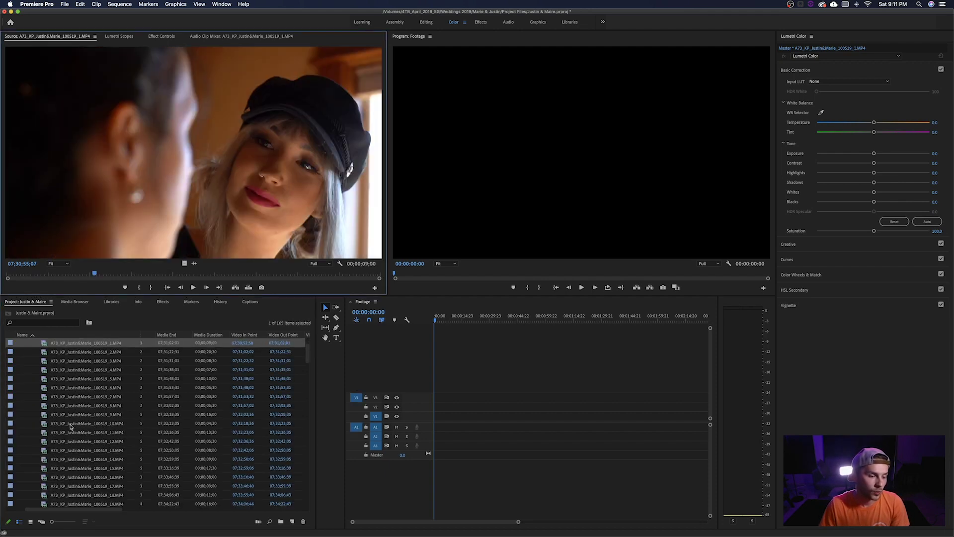
scroll(71, 426, down, 5)
double_click(72, 441)
Step: Review clips 34–36, then move clips 1 through 36 into the Bride Prep bin
scroll(74, 432, down, 1)
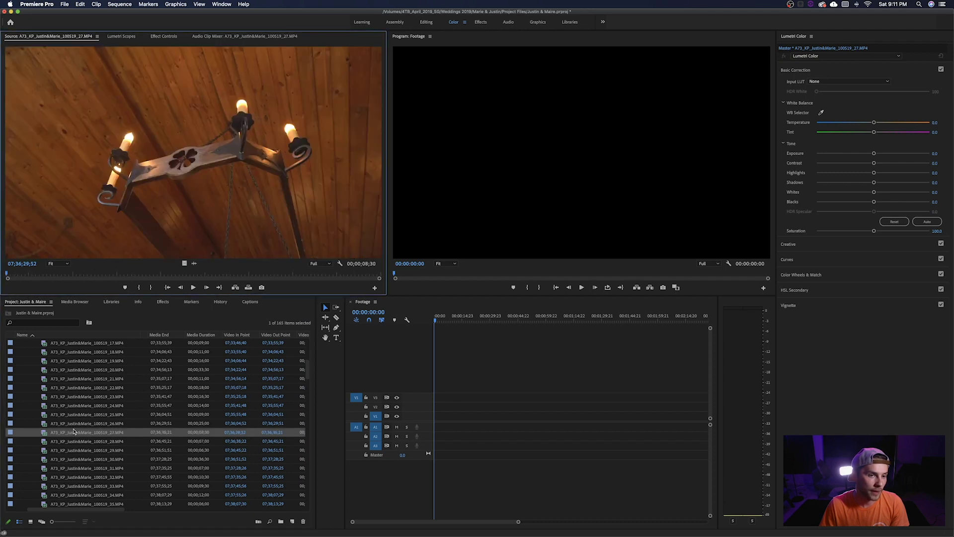
double_click(73, 441)
double_click(73, 450)
scroll(74, 450, down, 4)
double_click(73, 456)
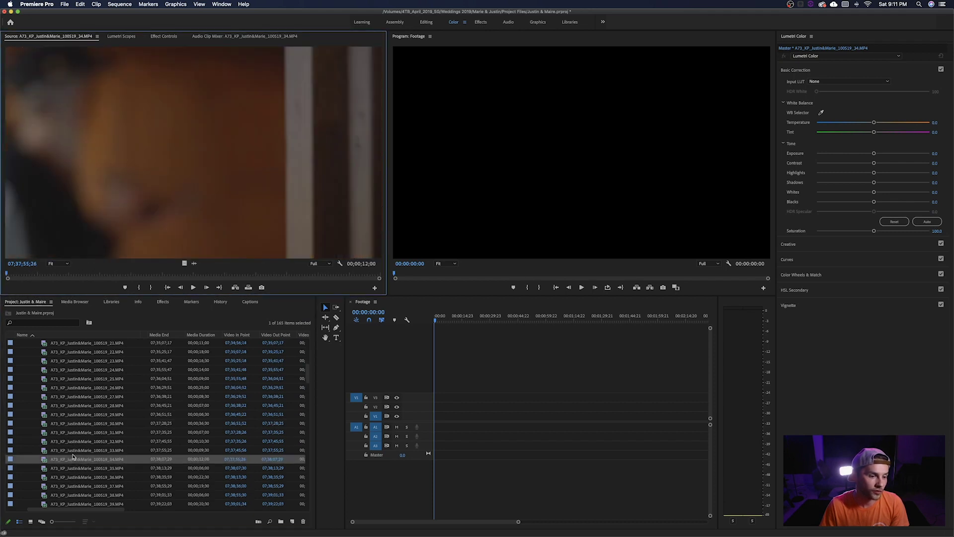
double_click(73, 468)
double_click(74, 477)
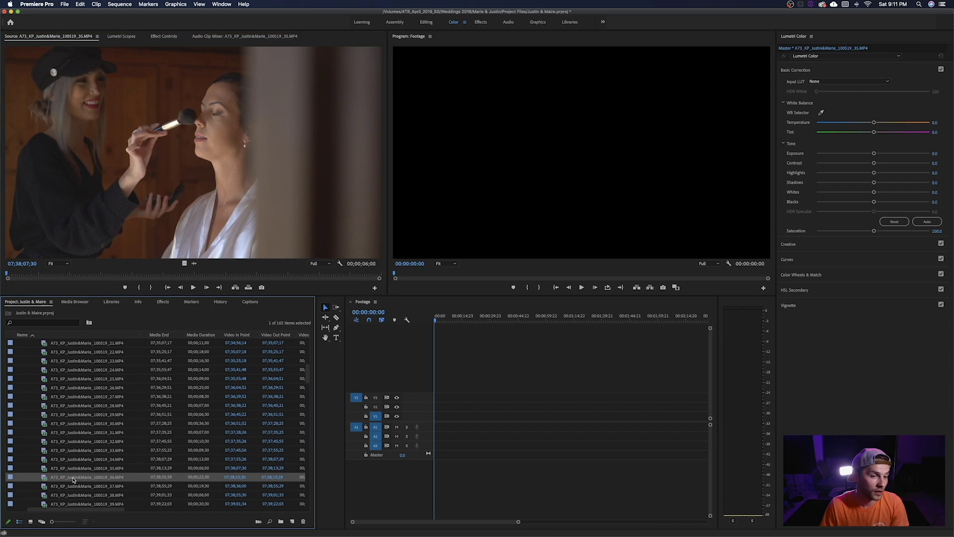
scroll(74, 462, up, 2)
scroll(74, 462, up, 5)
shift+click(82, 388)
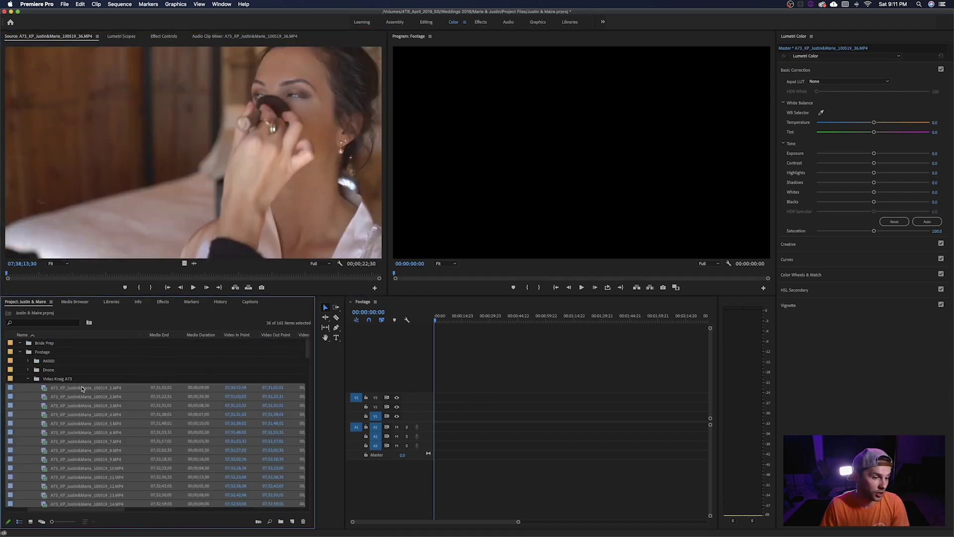
drag(41, 343, 41, 343)
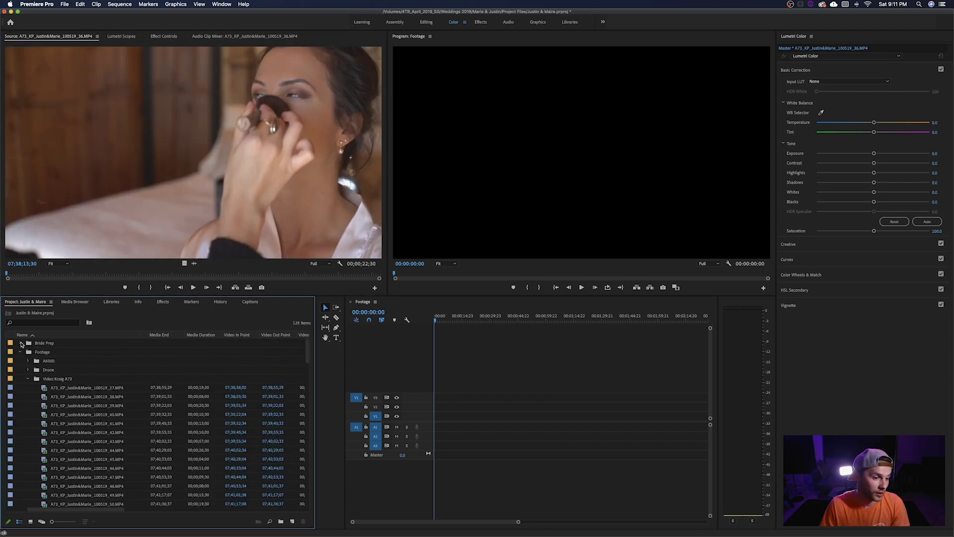
Step: Preview clips 40, 41 and 42 for the next event bin
double_click(80, 416)
double_click(75, 423)
double_click(73, 431)
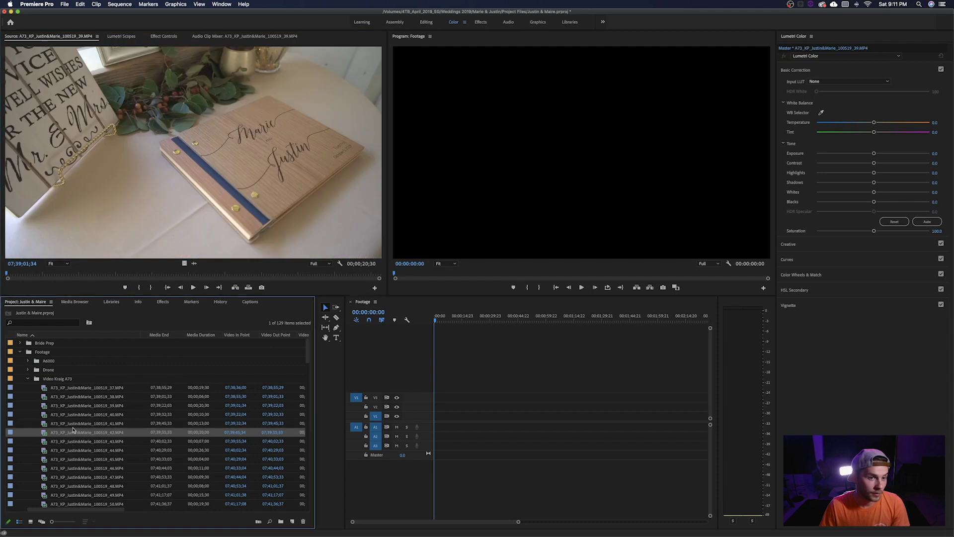
double_click(74, 424)
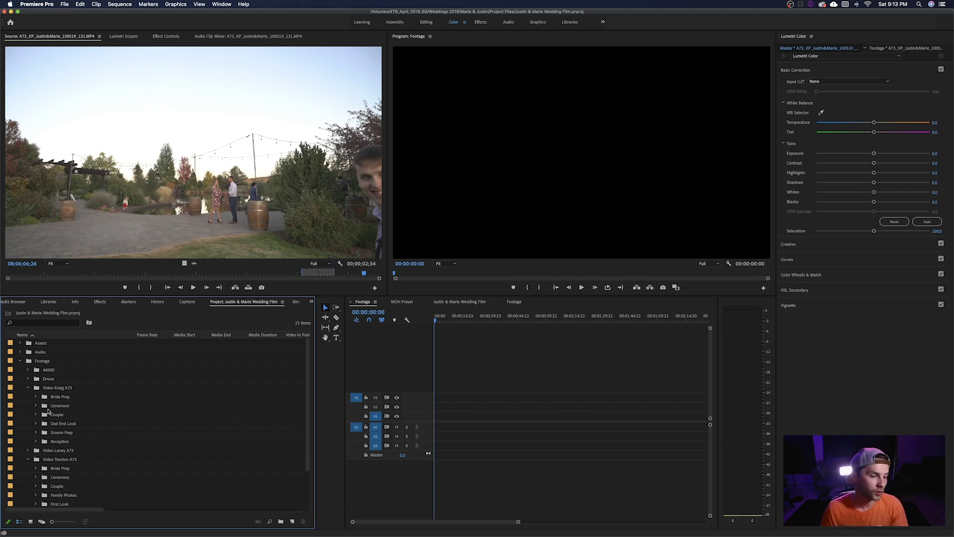
Step: Skim Couple clip 131 and Groom Prep clip 44, then load Bride Prep clip 1
click(35, 414)
double_click(72, 450)
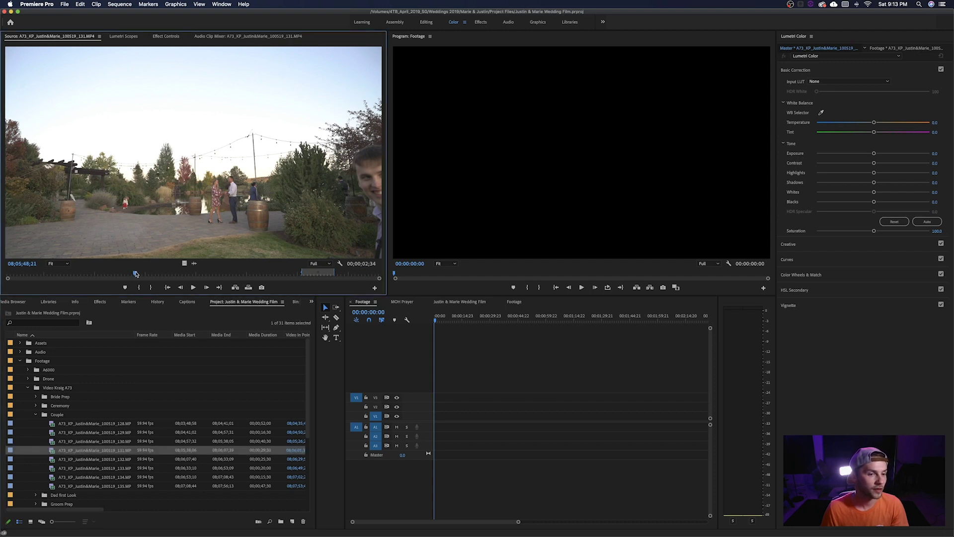
drag(136, 274, 194, 277)
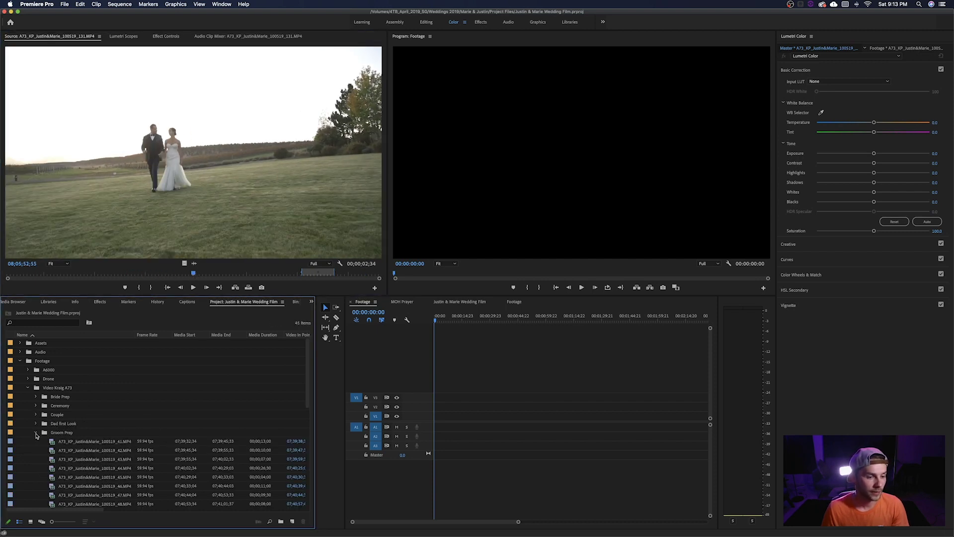
double_click(94, 468)
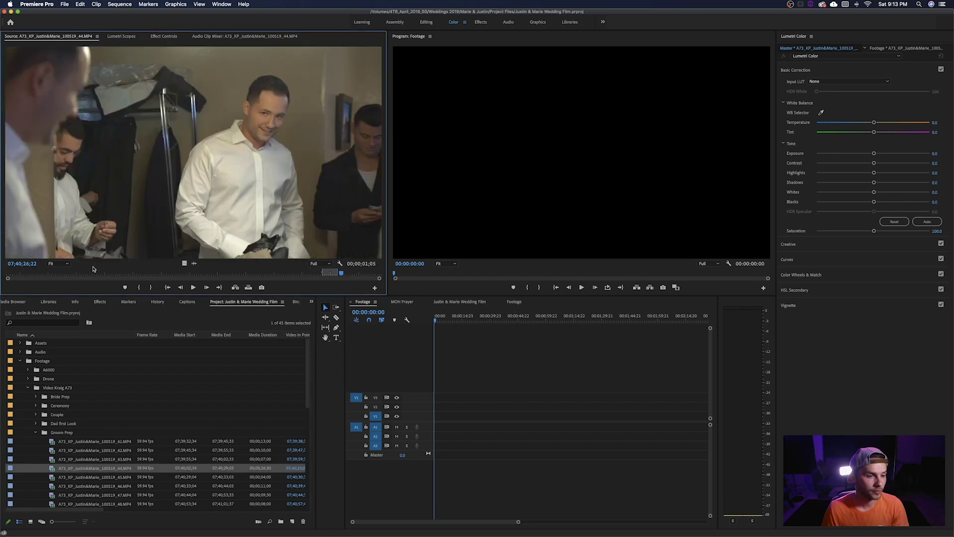
drag(100, 274, 125, 274)
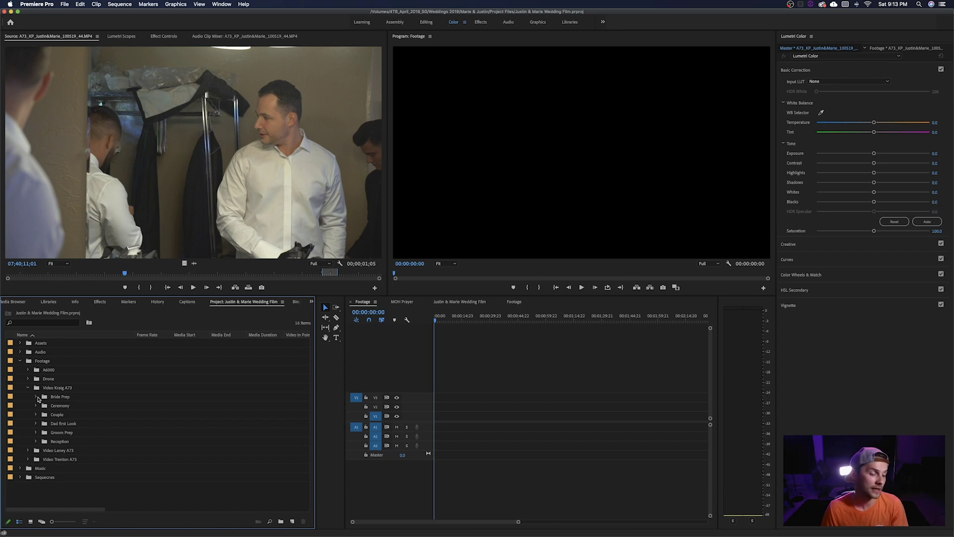
click(37, 397)
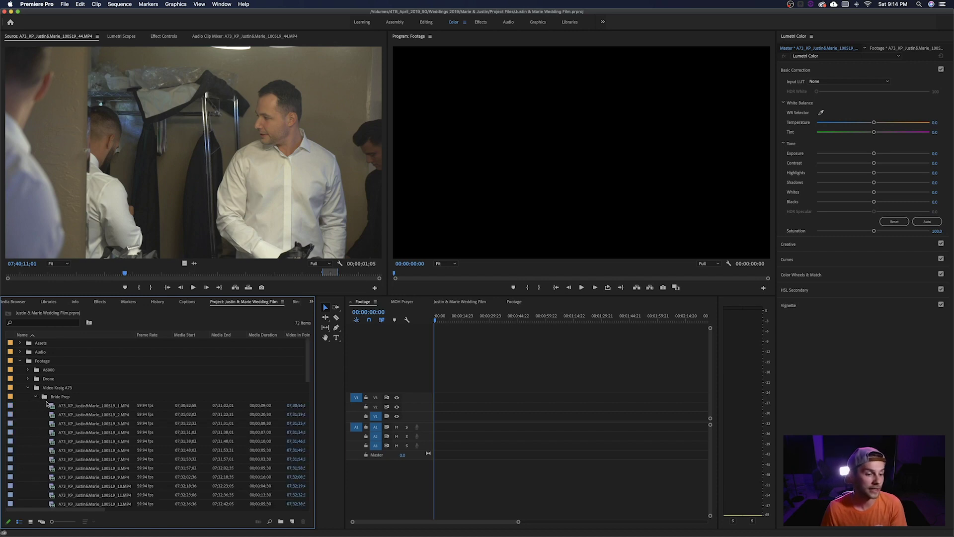
double_click(73, 406)
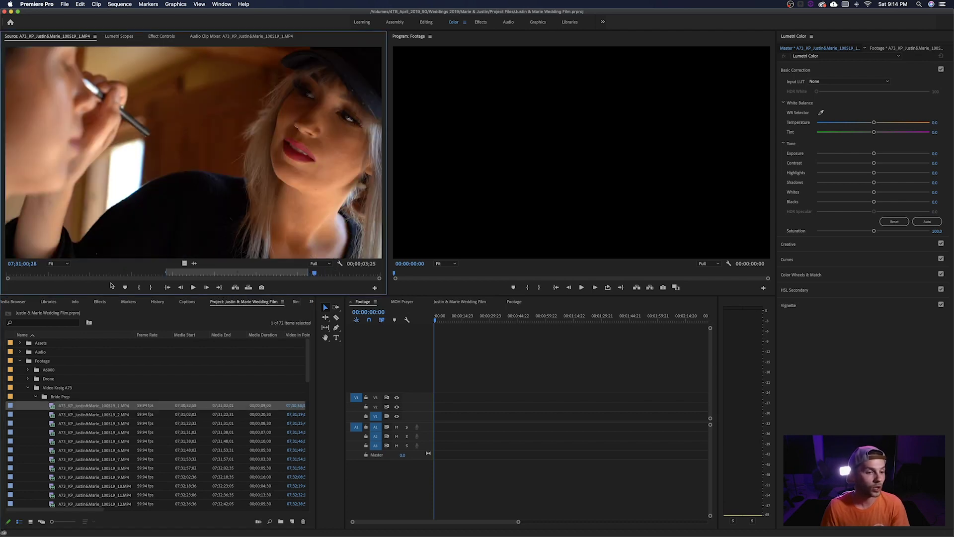
Step: Review the first Bride Prep clip and play its inserted section from the Footage timeline start
drag(64, 273, 127, 285)
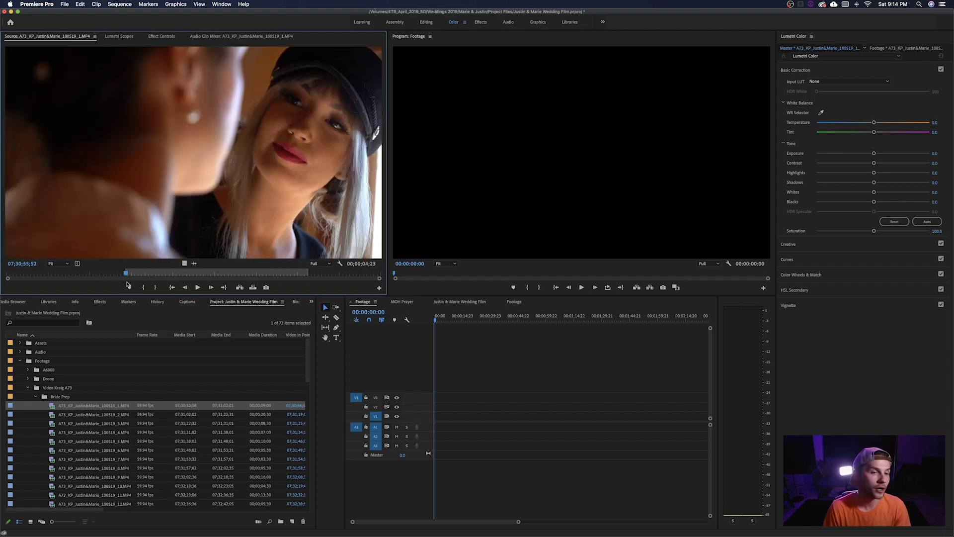
key(space)
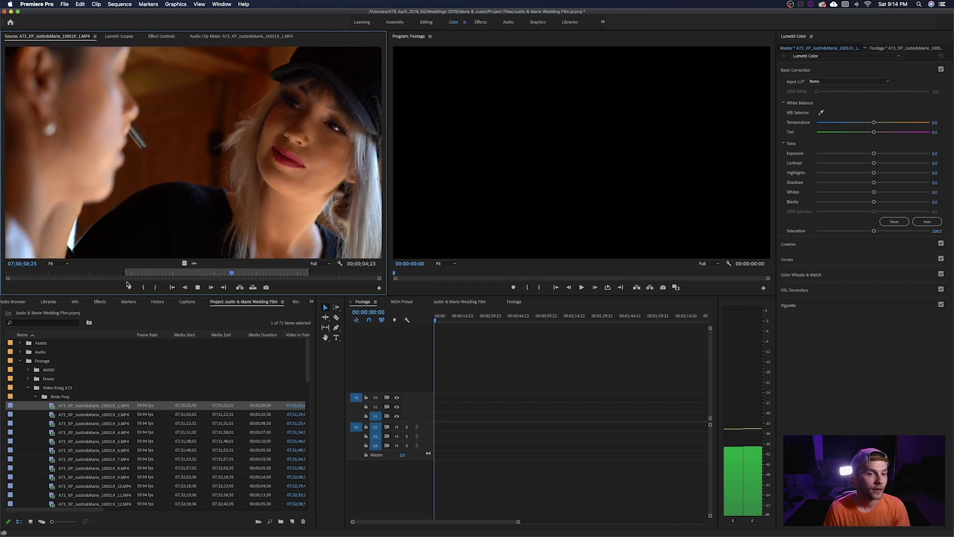
key(space)
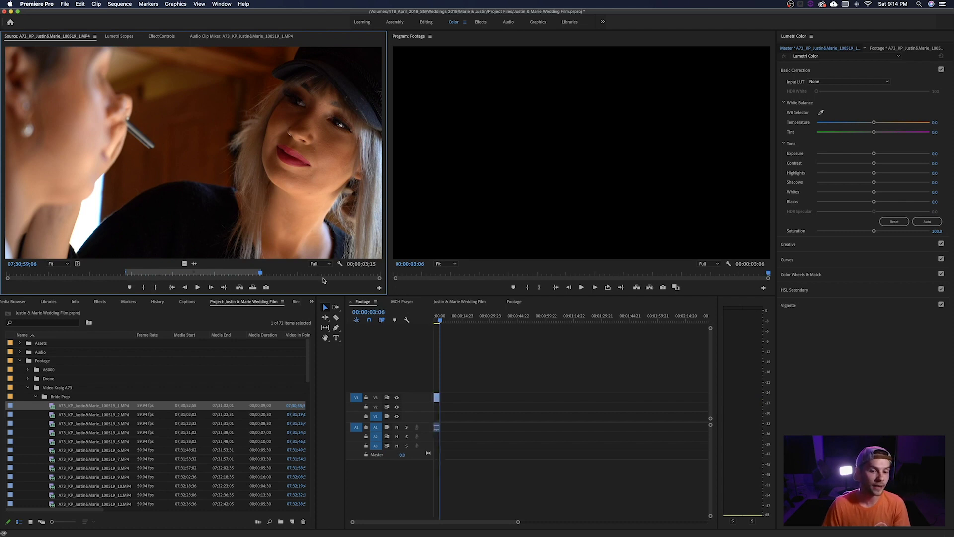
drag(449, 321, 425, 325)
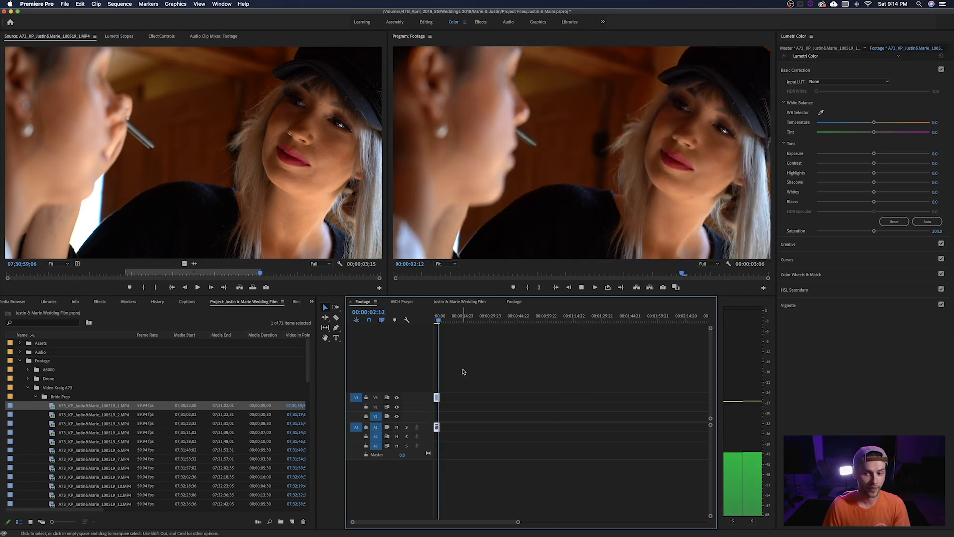
key(space)
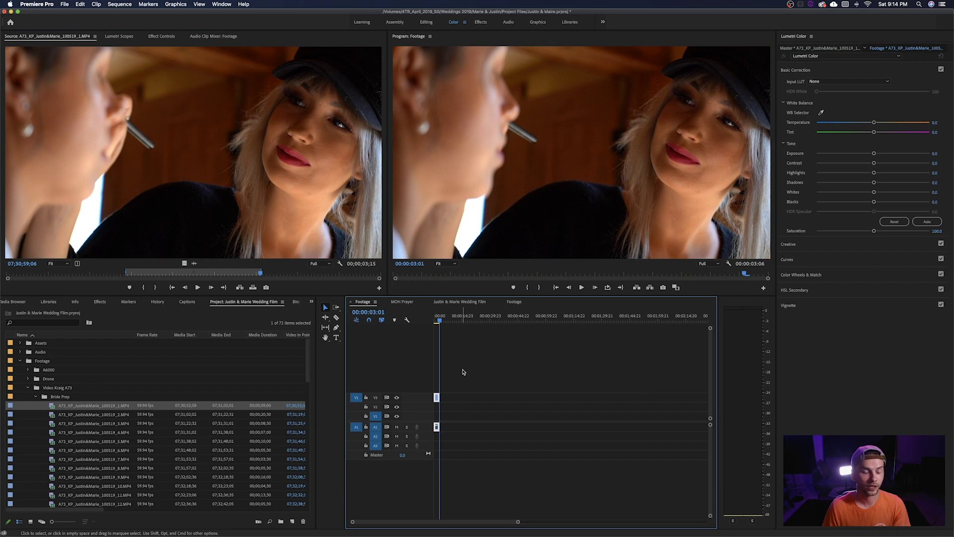
Step: Load clip 2.MP4 and skim it for a usable moment
double_click(96, 416)
drag(86, 275, 316, 276)
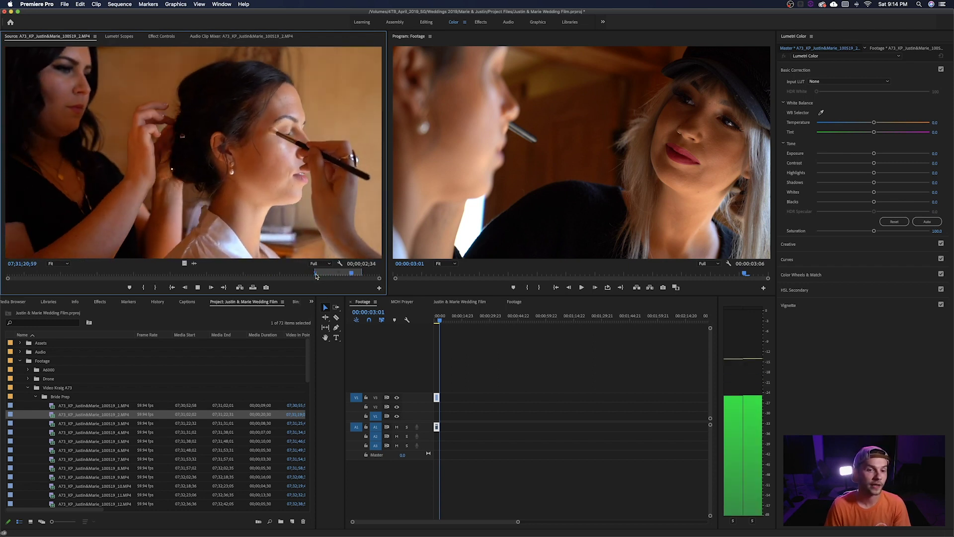
key(space)
Step: Insert clip 2's marked range into Footage, then show the Justin & Marie Wedding Film sequence
key(period)
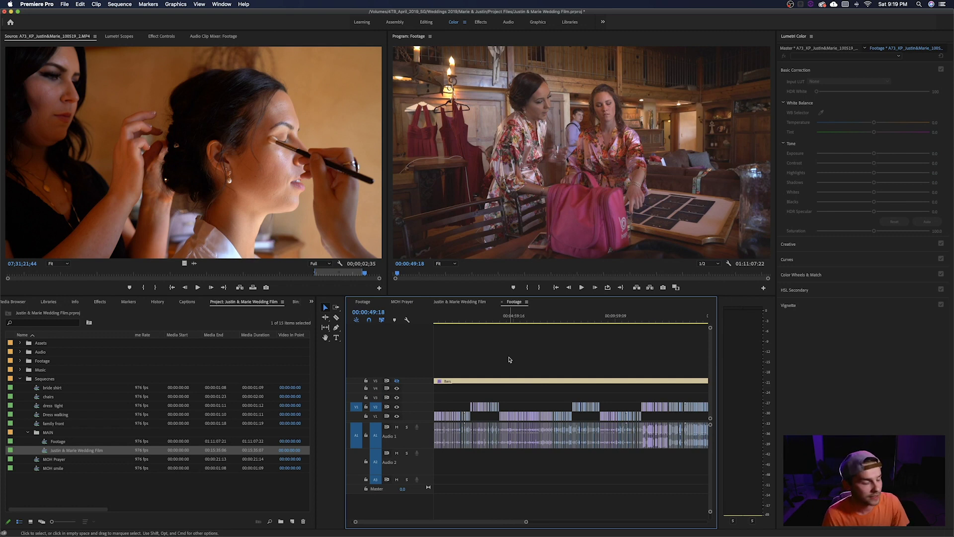
click(470, 303)
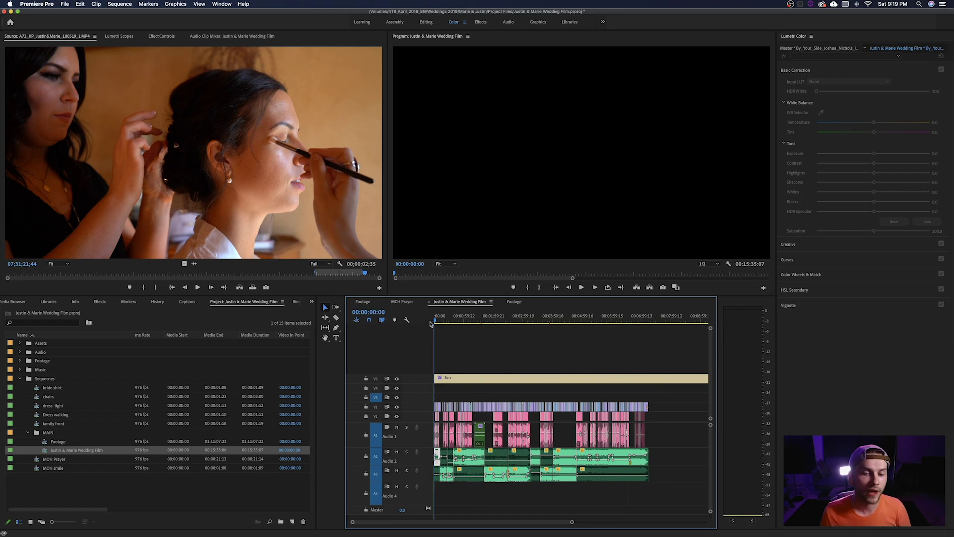
Step: Mark an out point just past the final clip of the wedding film
key(equal)
key(equal)
key(equal)
key(equal)
key(equal)
key(equal)
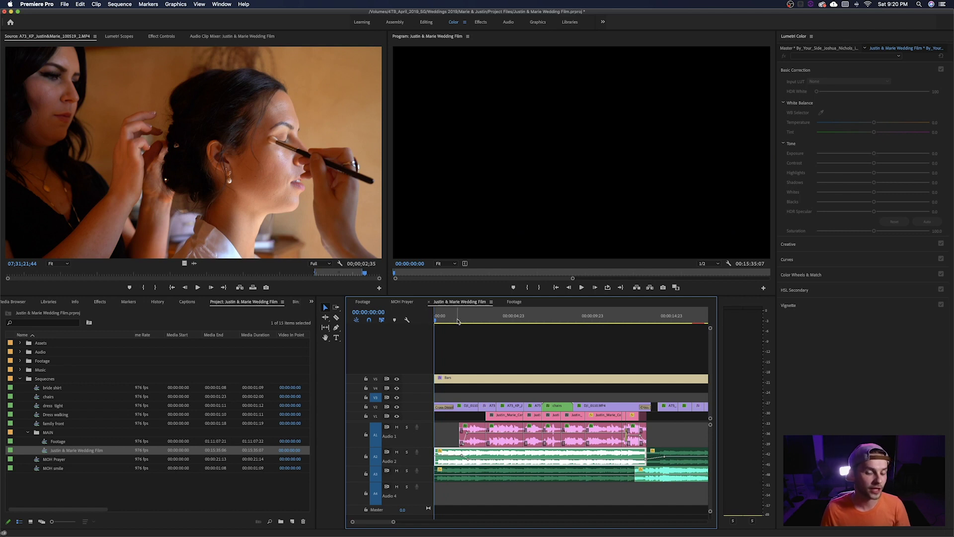
key(minus)
key(minus)
key(minus)
key(minus)
key(minus)
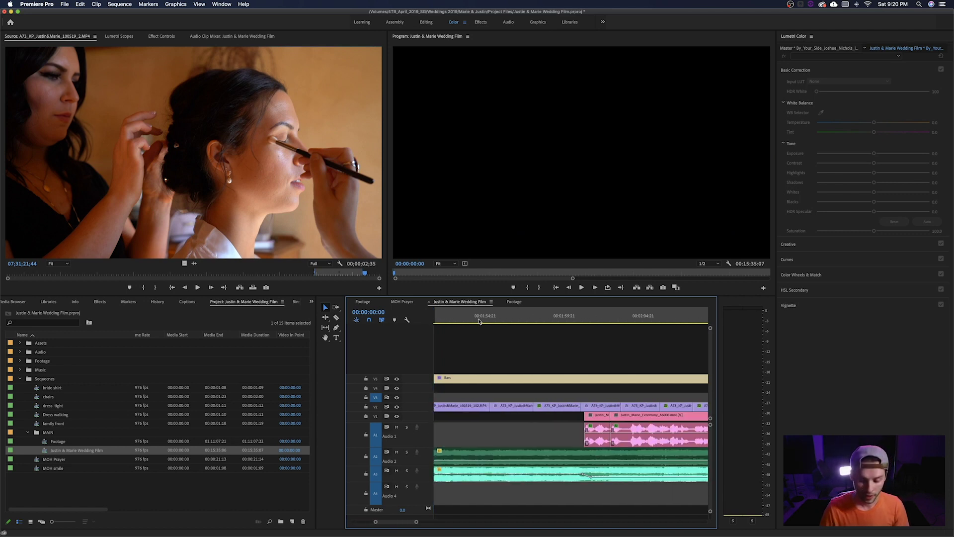
key(minus)
key(minus)
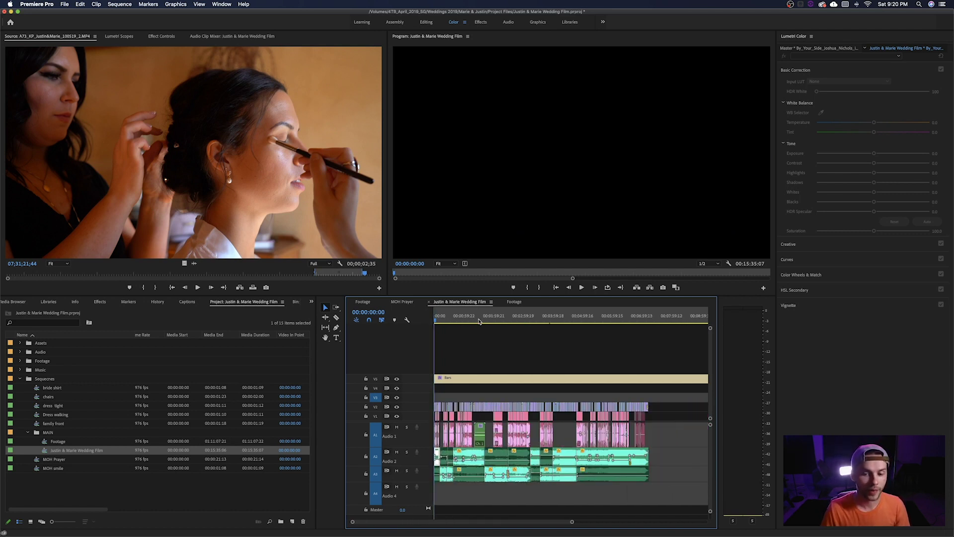
click(649, 322)
key(equal)
key(equal)
key(equal)
key(equal)
key(equal)
key(equal)
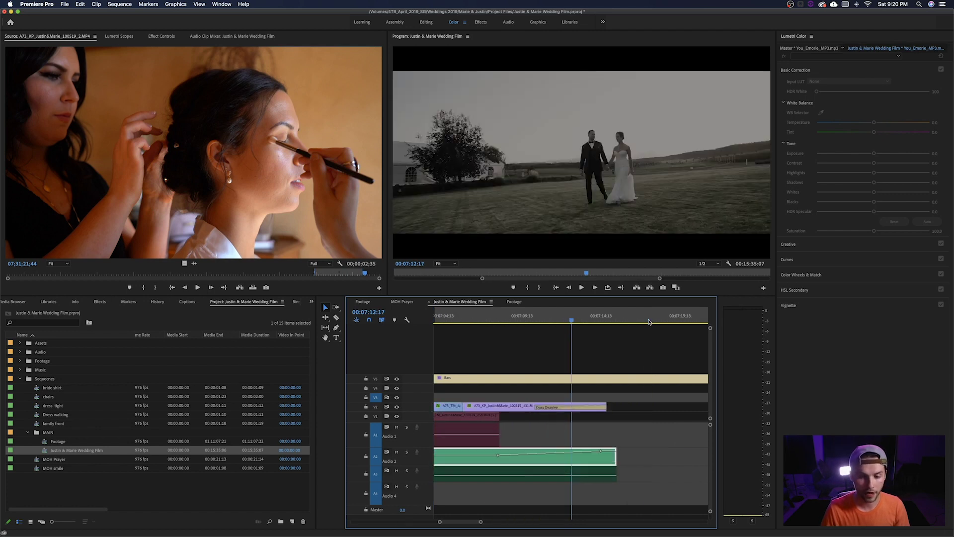
mouse_move(609, 321)
mouse_down()
mouse_move(599, 321)
mouse_move(610, 323)
mouse_up()
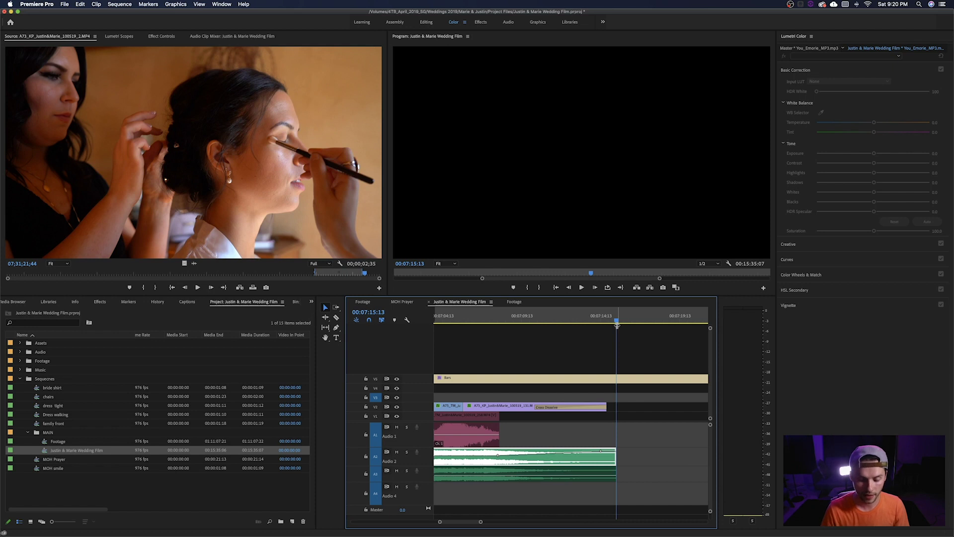
key(o)
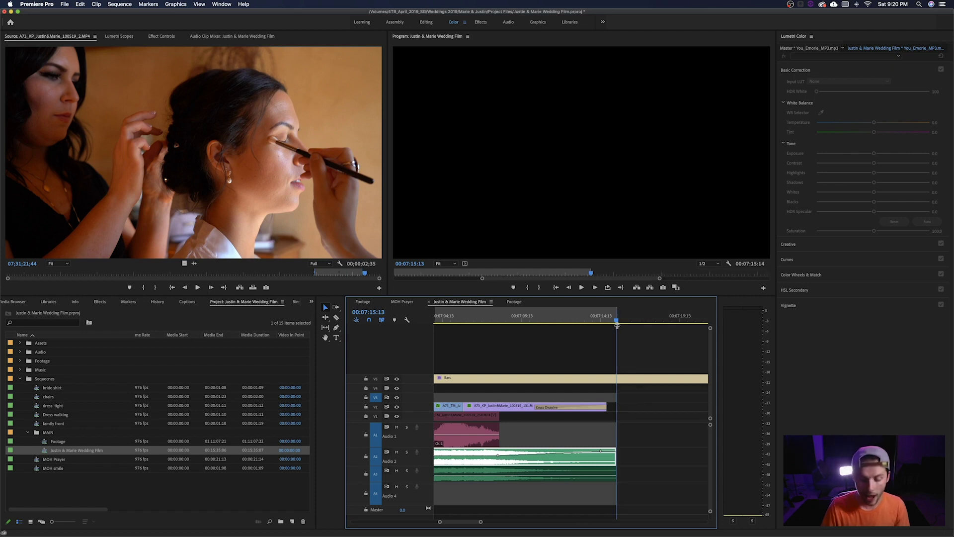
Step: Park the playhead just past the last clips and bring up the File menu
key(minus)
key(minus)
key(minus)
key(minus)
key(minus)
key(minus)
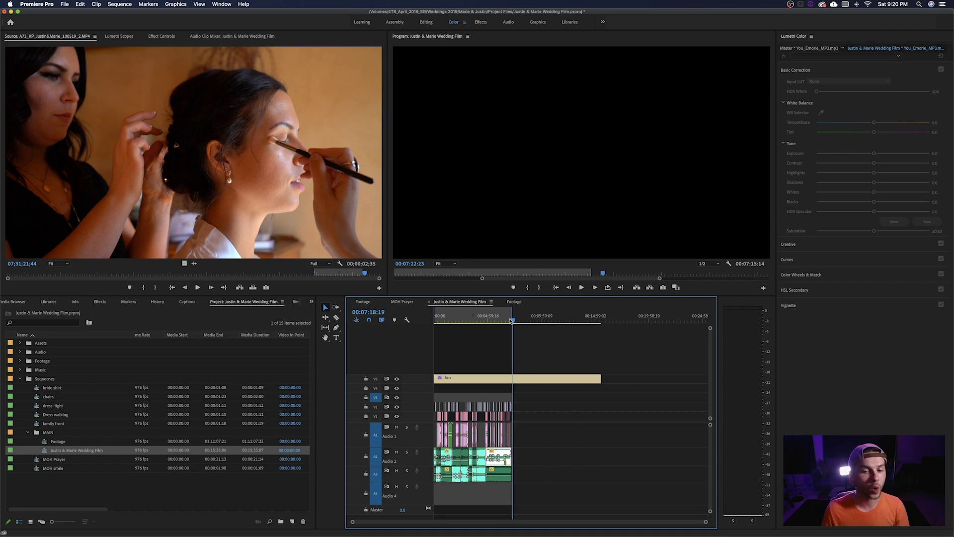
drag(493, 326, 517, 328)
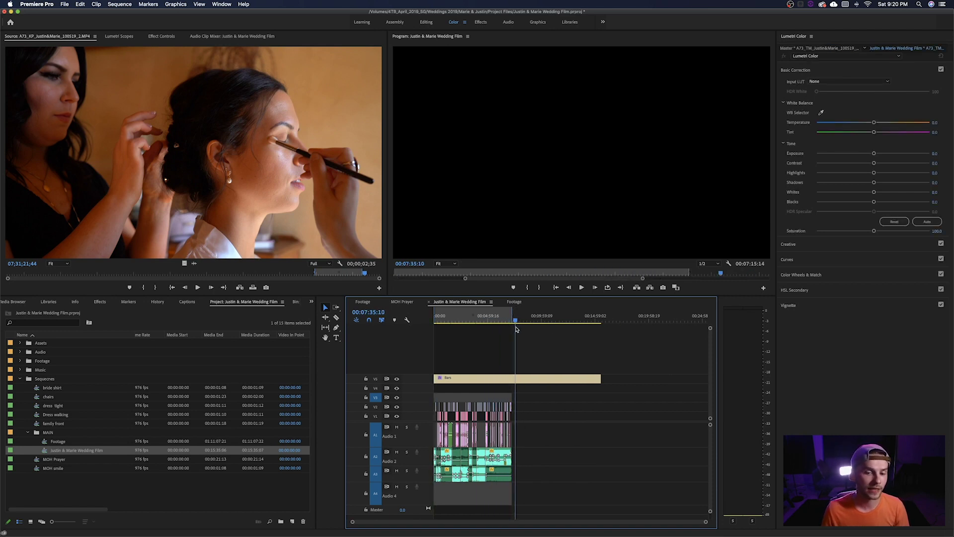
click(65, 6)
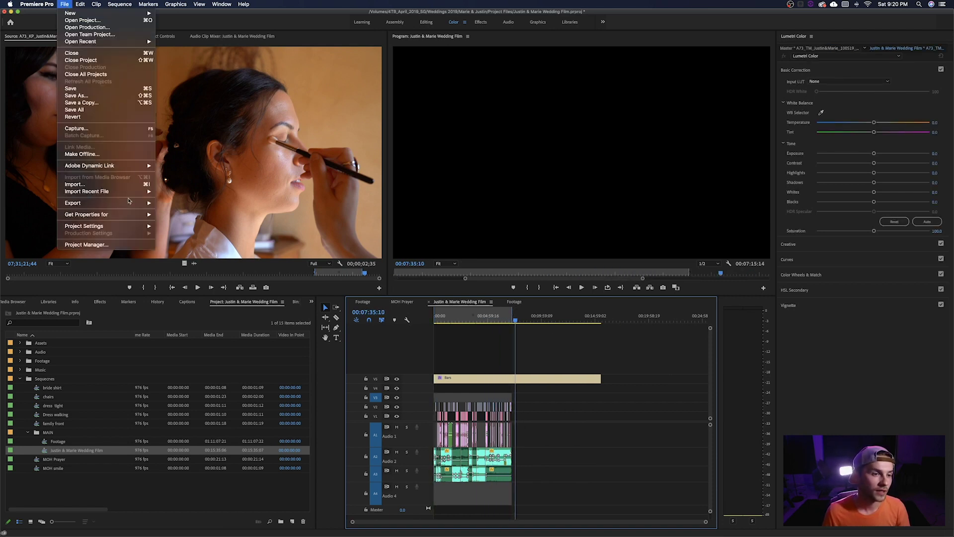
Step: Open Export Media and browse the output location to the 4TB_April_2019_SG drive
mouse_move(129, 203)
click(180, 204)
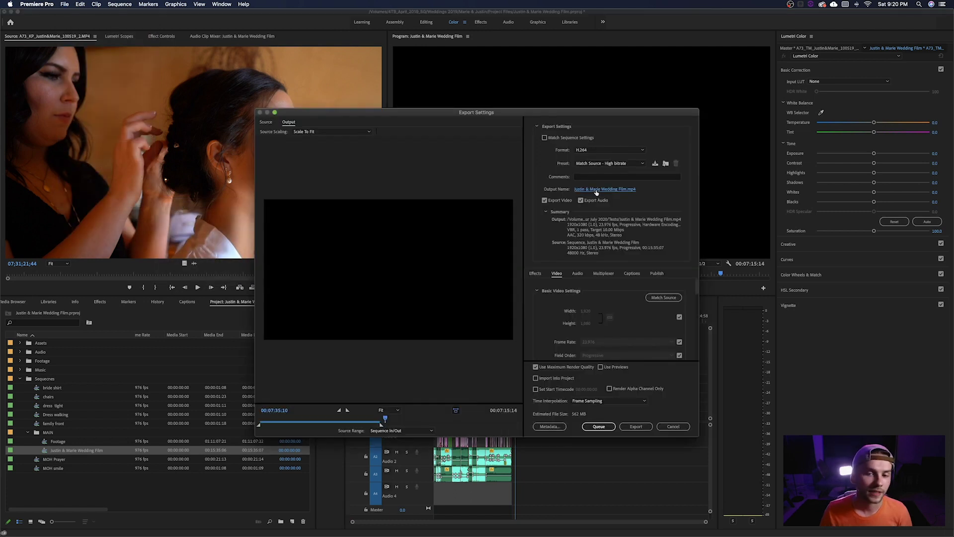
click(597, 190)
click(451, 165)
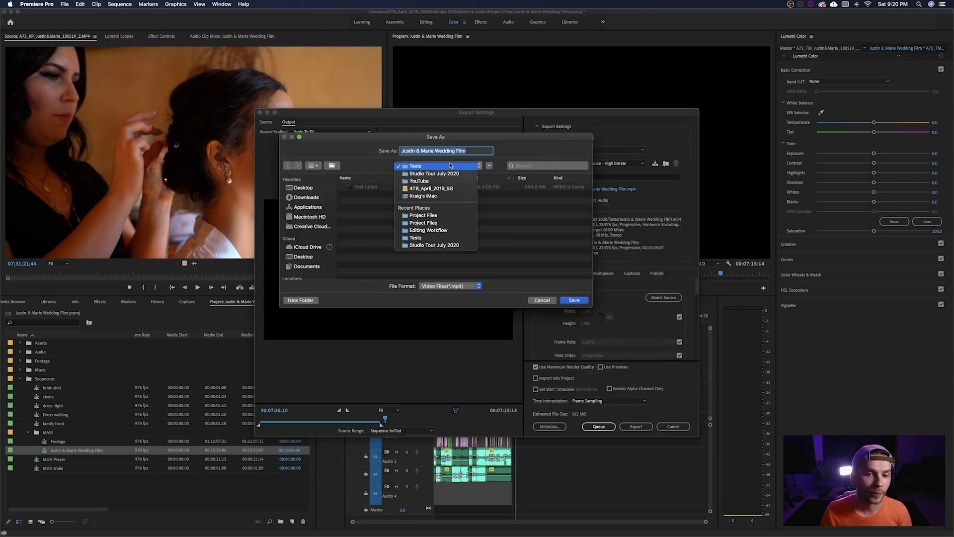
click(449, 191)
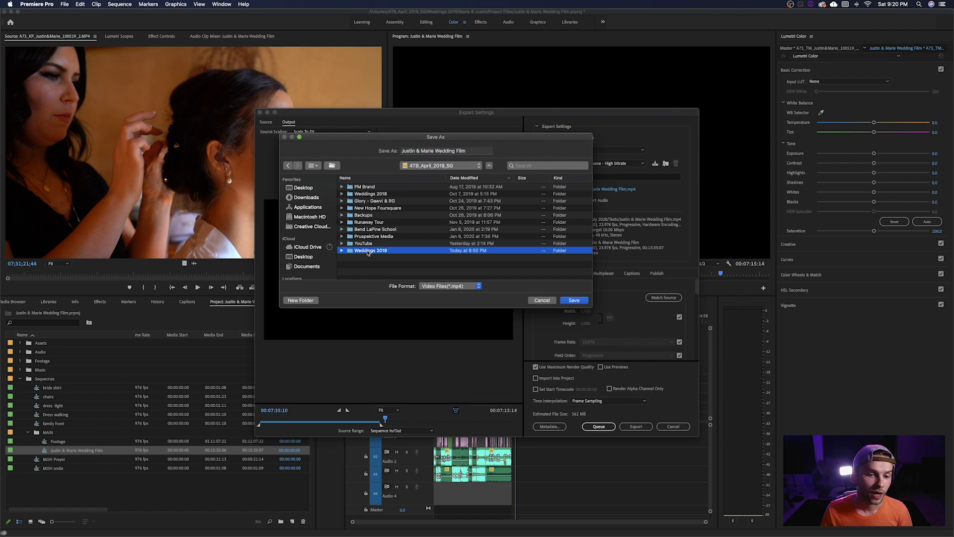
Step: Choose Weddings 2019 > the couple's folder > Project Files > Exports as the destination
double_click(368, 251)
double_click(370, 201)
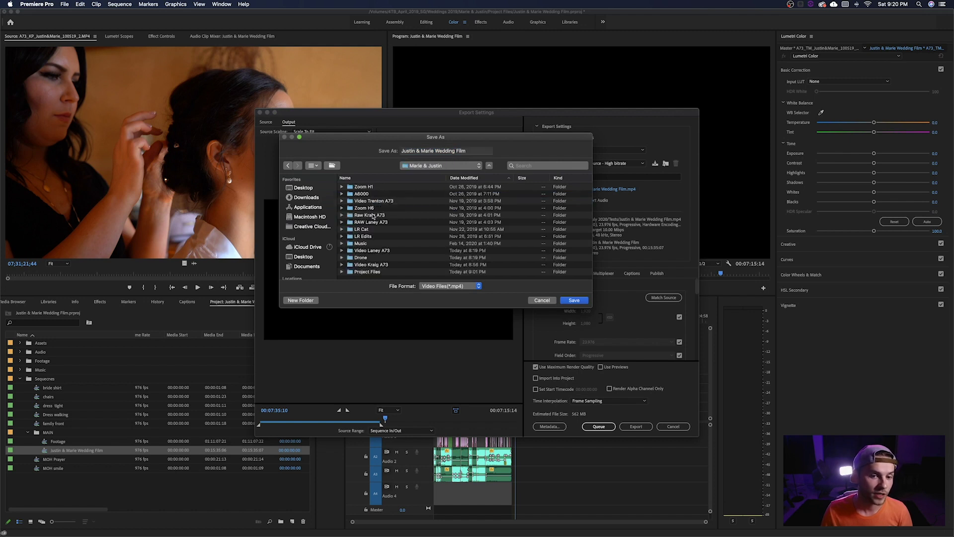
double_click(368, 272)
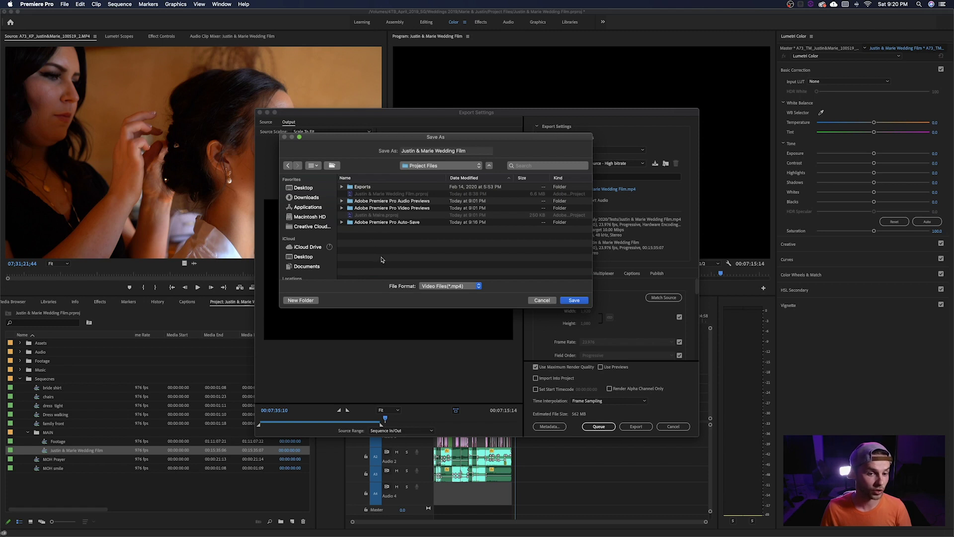
double_click(362, 187)
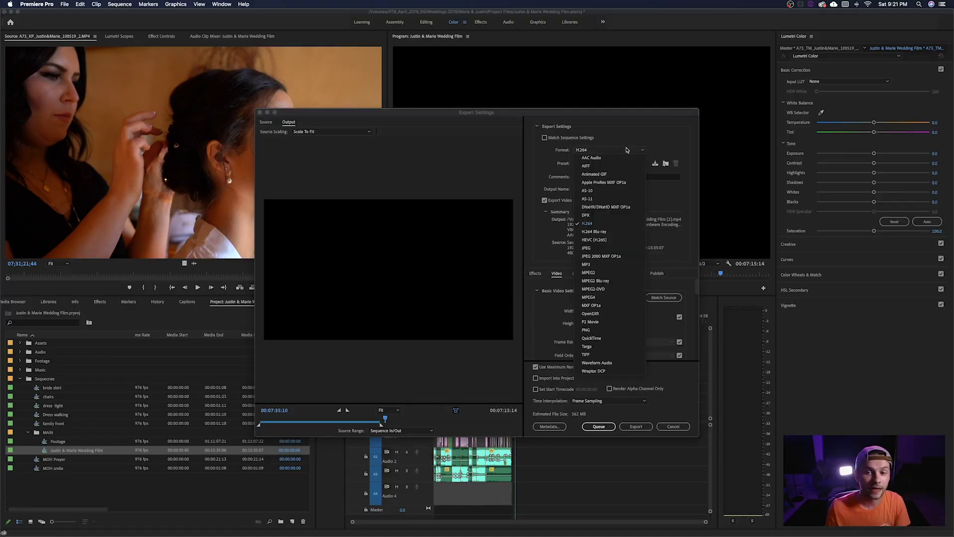
Step: Try QuickTime Apple ProRes 422 Proxy, then export the wedding film as H.264
click(620, 339)
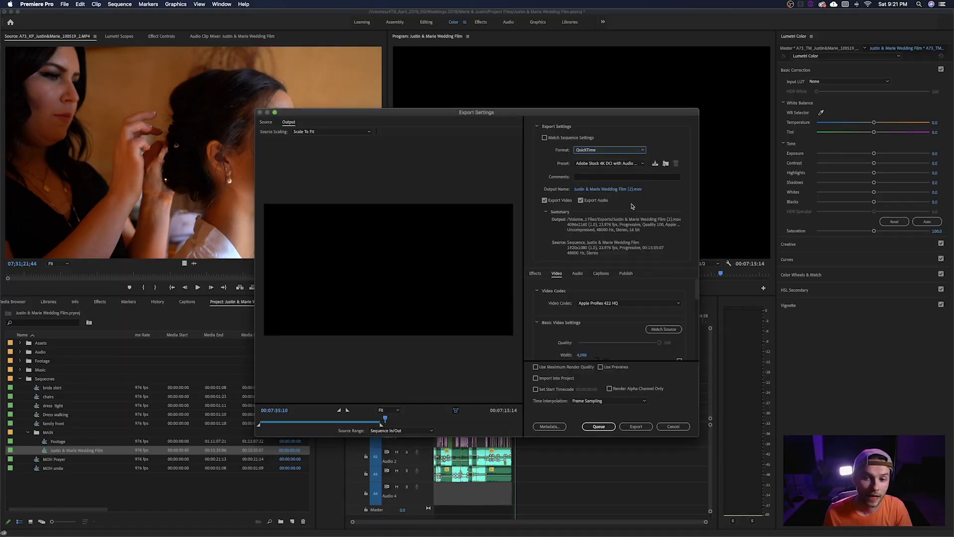
click(626, 164)
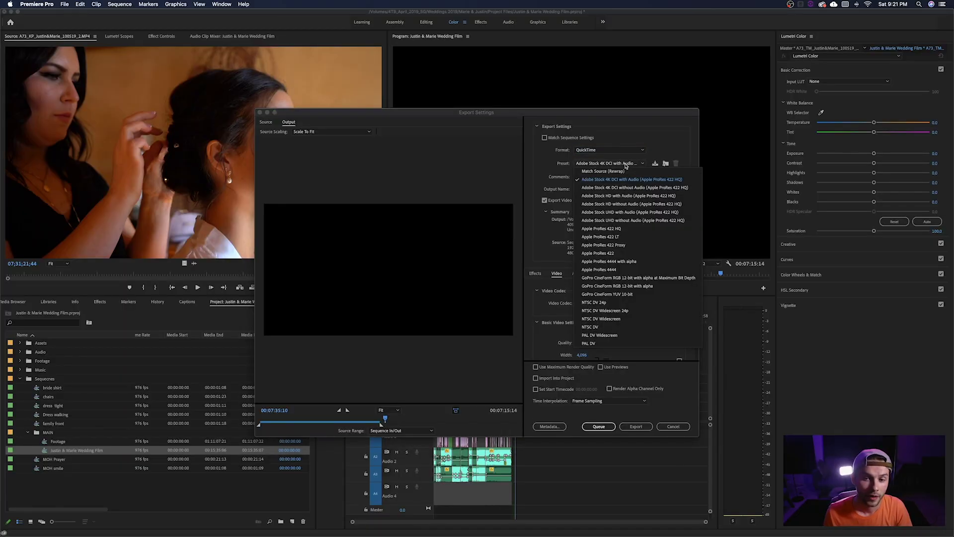
click(626, 246)
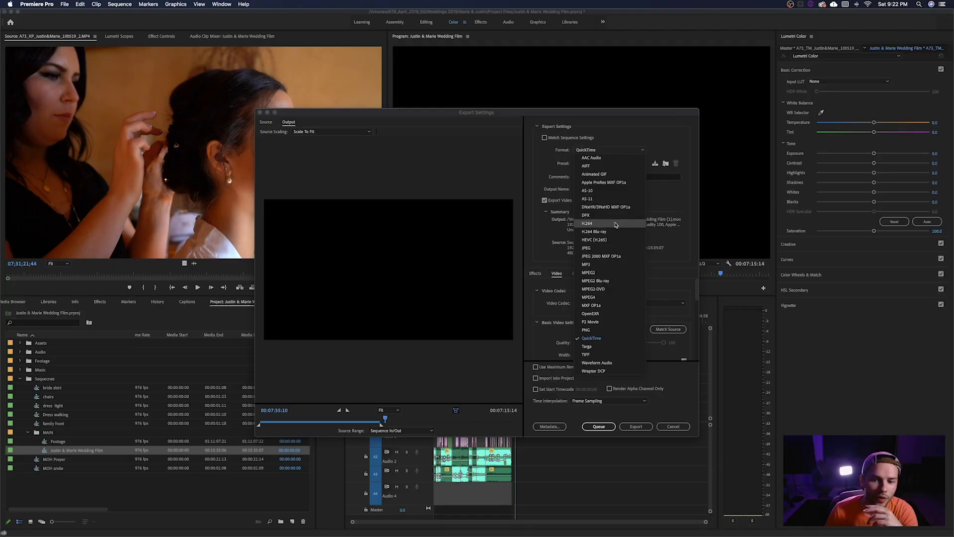
click(616, 224)
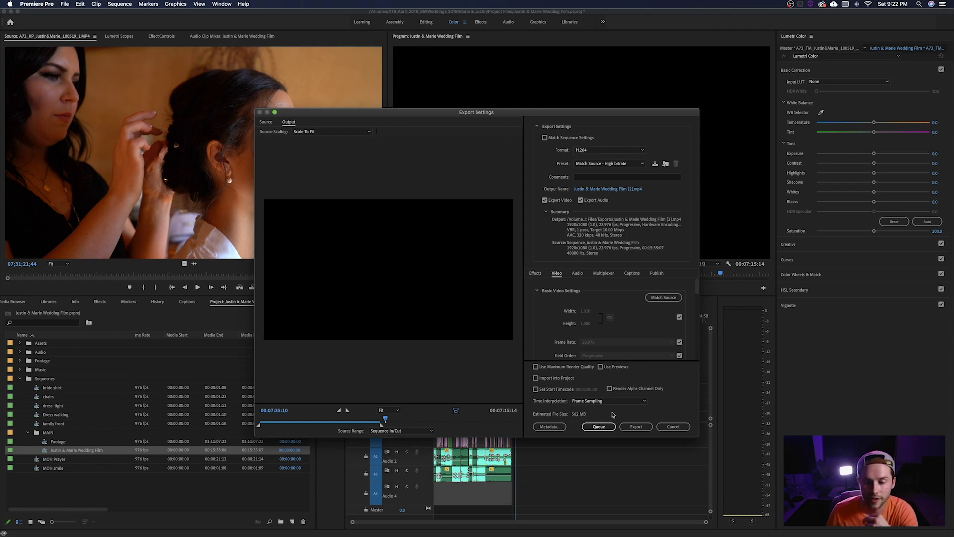
click(642, 427)
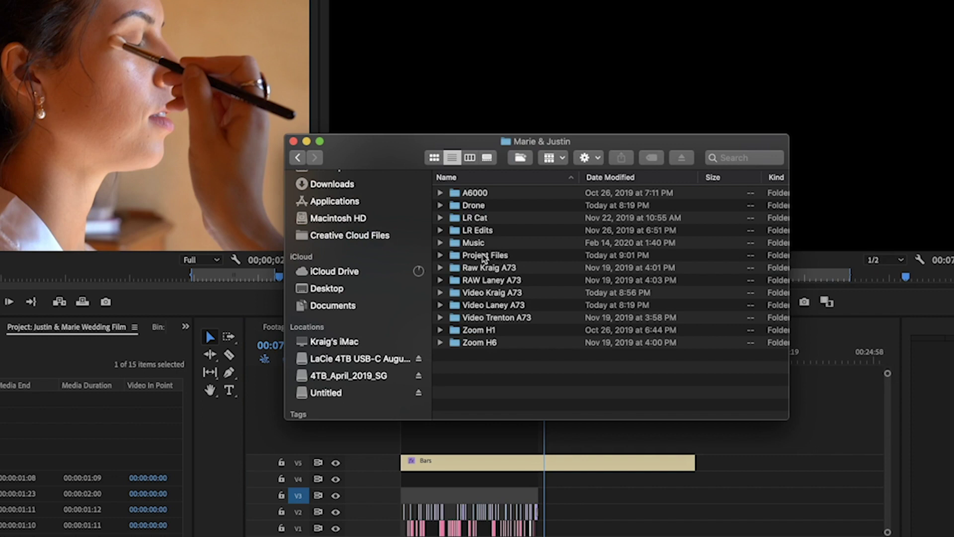
Step: Preview the exported MP4 in the Project Files > Exports folder
double_click(482, 255)
double_click(484, 232)
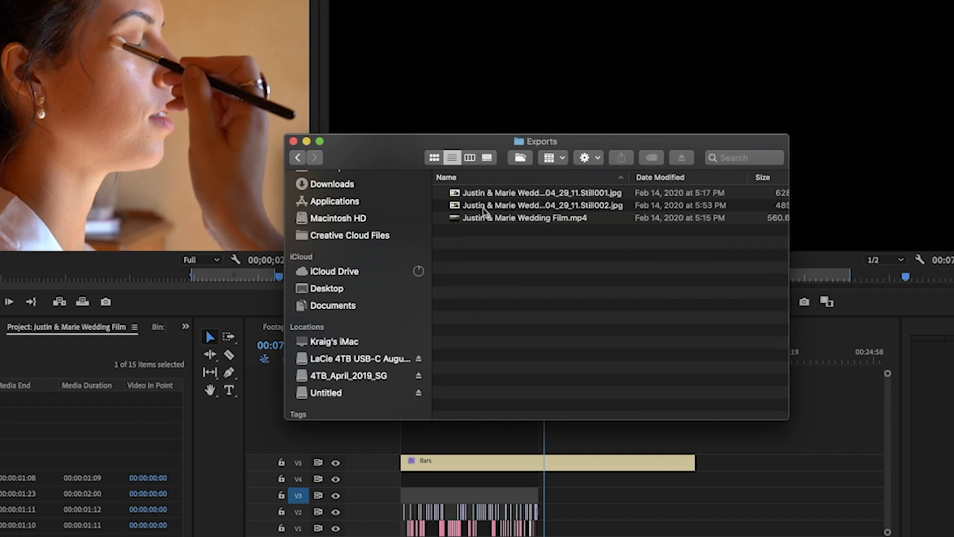
key(space)
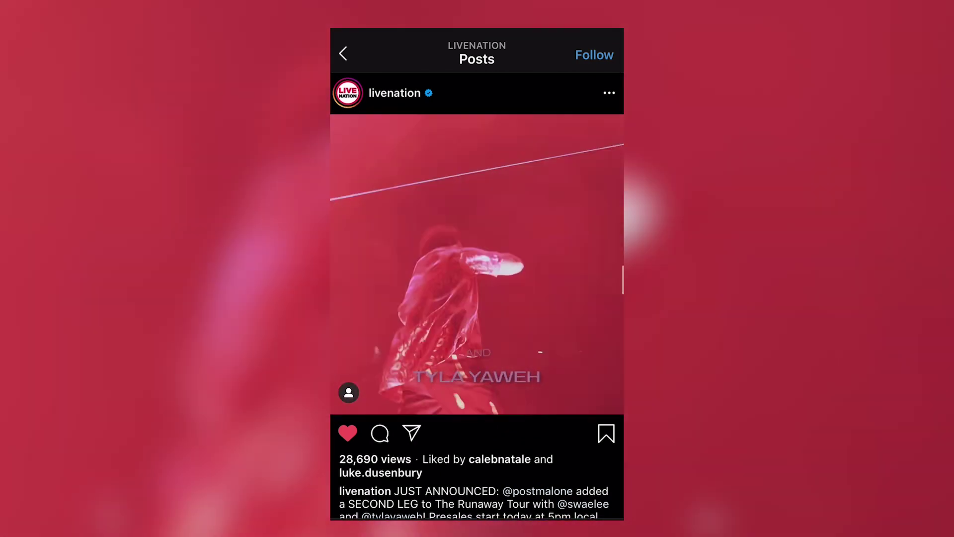
scroll(477, 278, down, 1)
scroll(477, 279, down, 1)
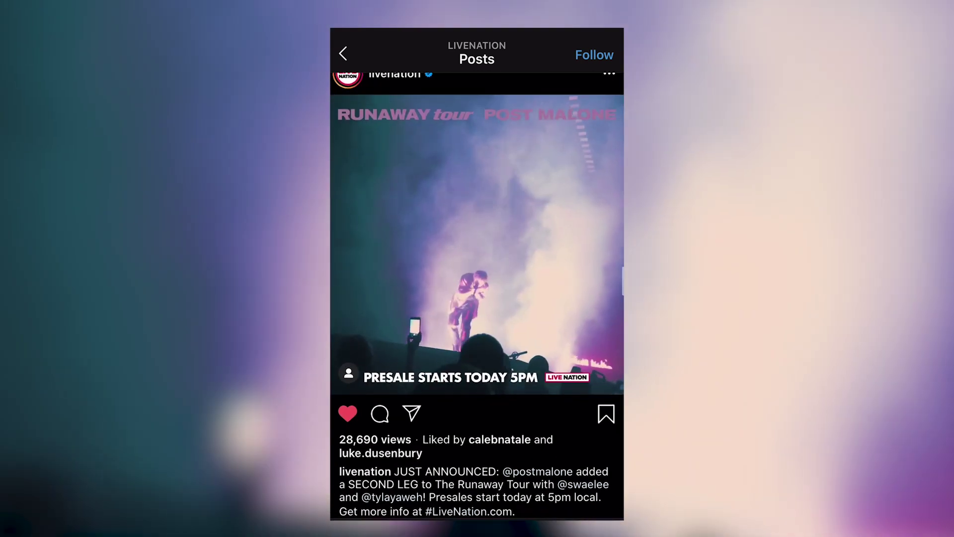
scroll(477, 278, up, 1)
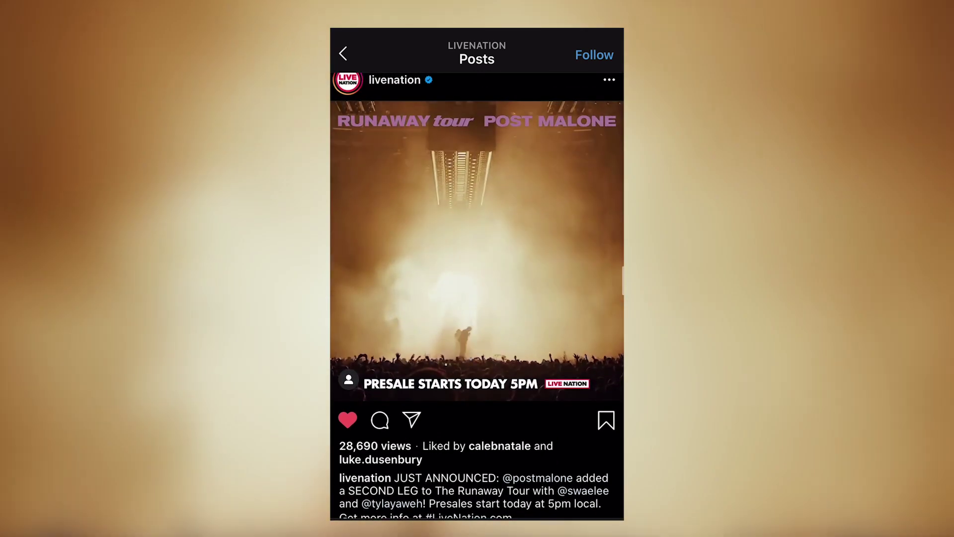
scroll(477, 278, up, 1)
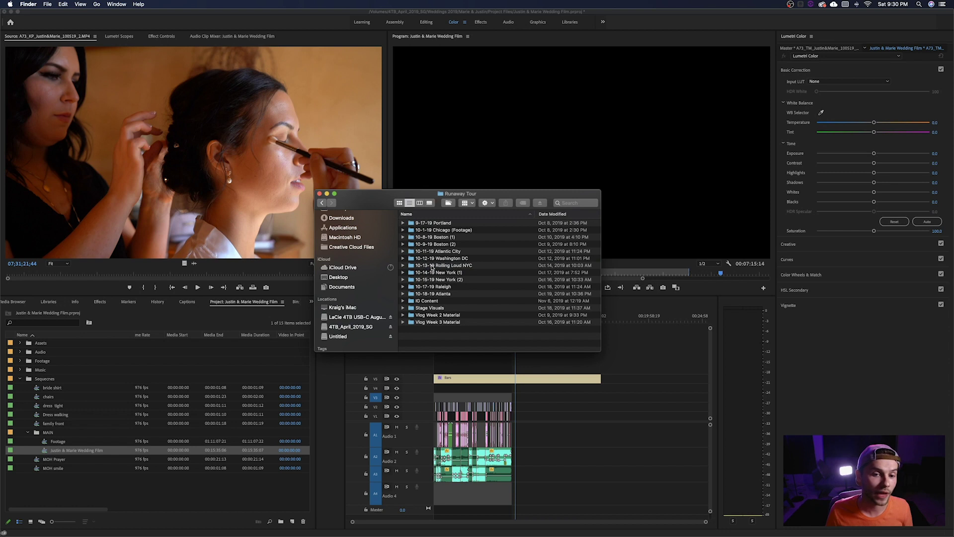
Step: Go to 9-17-19 Portland > Post Malone 9-17-19 > Project Files
double_click(441, 223)
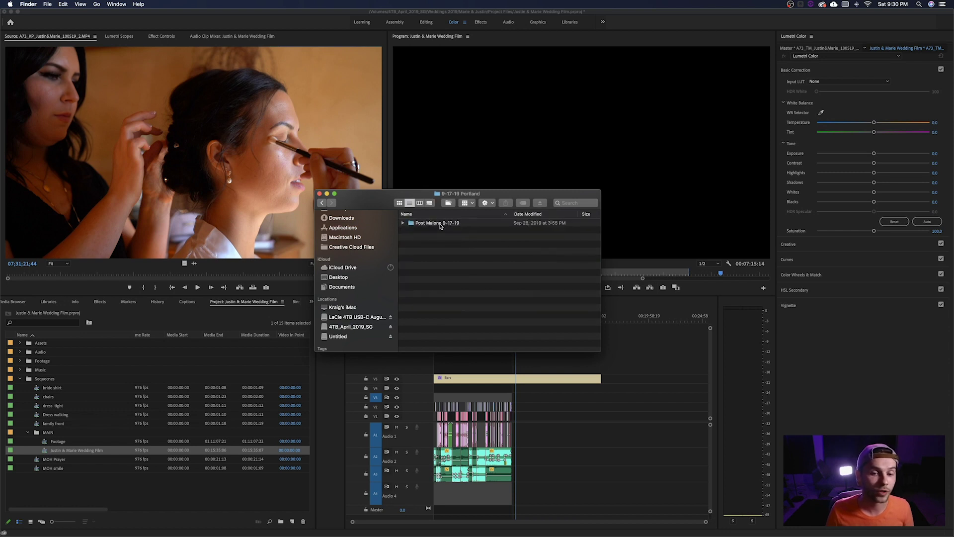
double_click(438, 223)
double_click(431, 224)
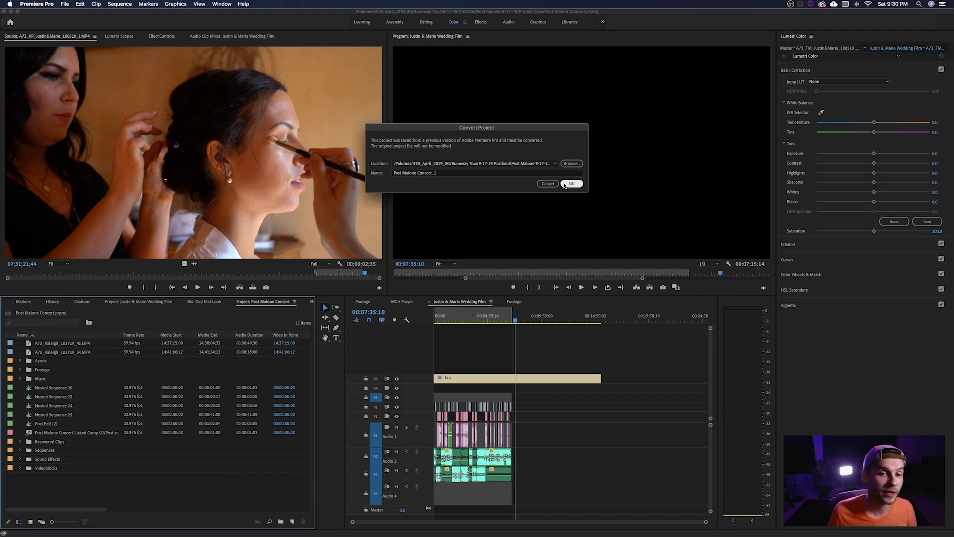
Step: Confirm converting the older project to Post Malone Concert_1
click(566, 184)
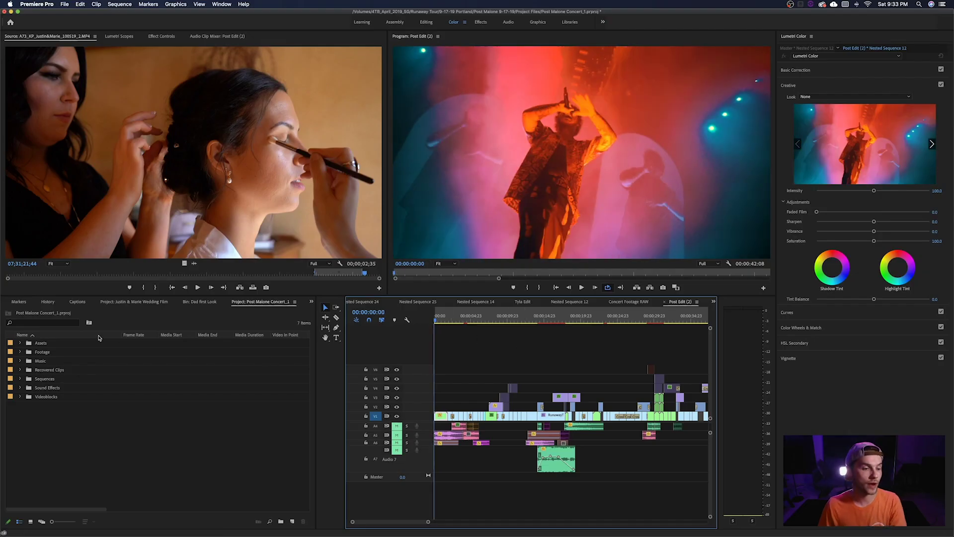
Step: Expand Footage, briefly reveal its Post Malone Performance, Post-Show Backstage and Tyla Backstage bins, then expand Music and Assets
click(20, 352)
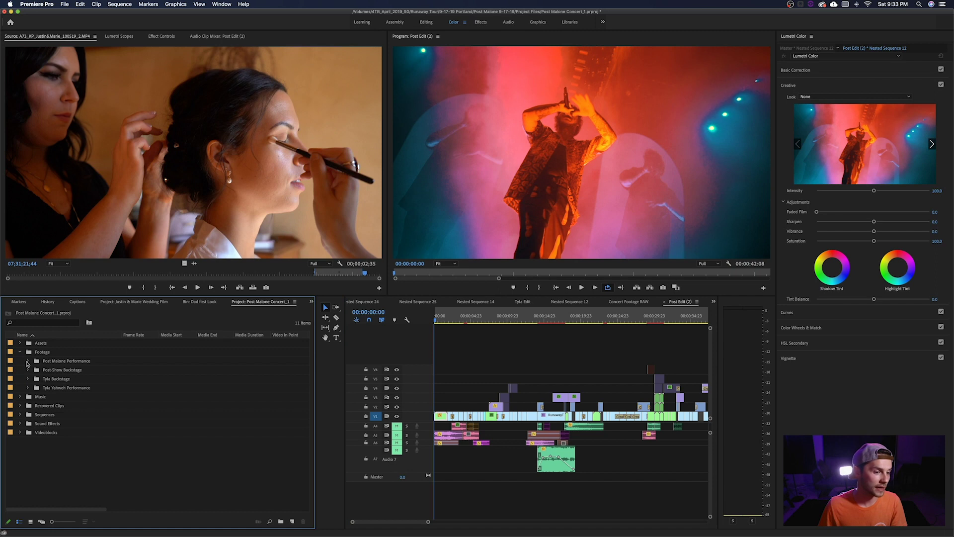
click(27, 361)
click(28, 362)
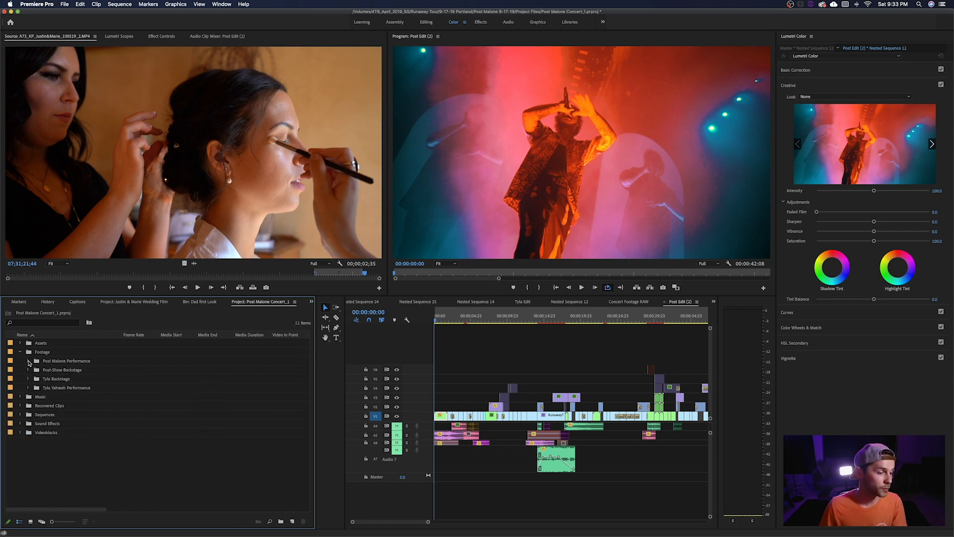
click(29, 370)
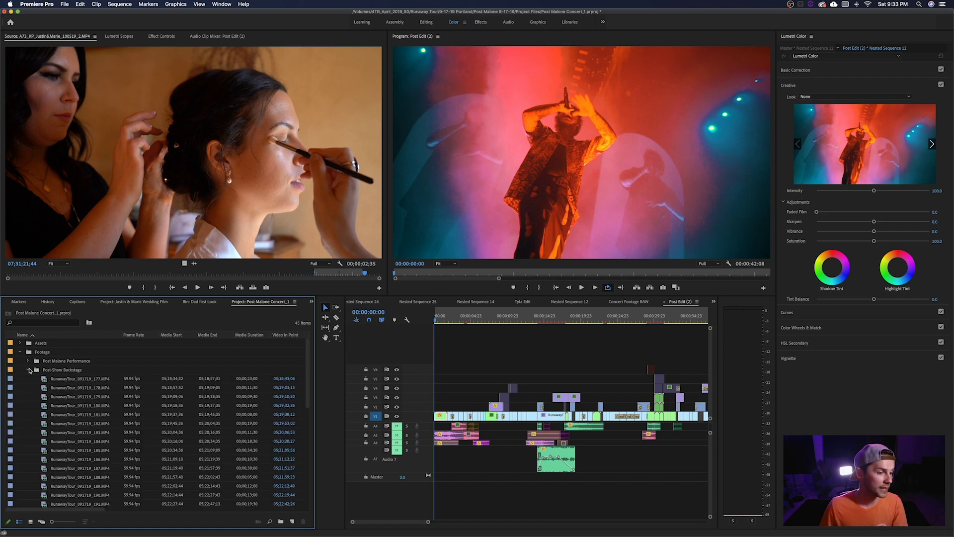
click(28, 370)
click(28, 379)
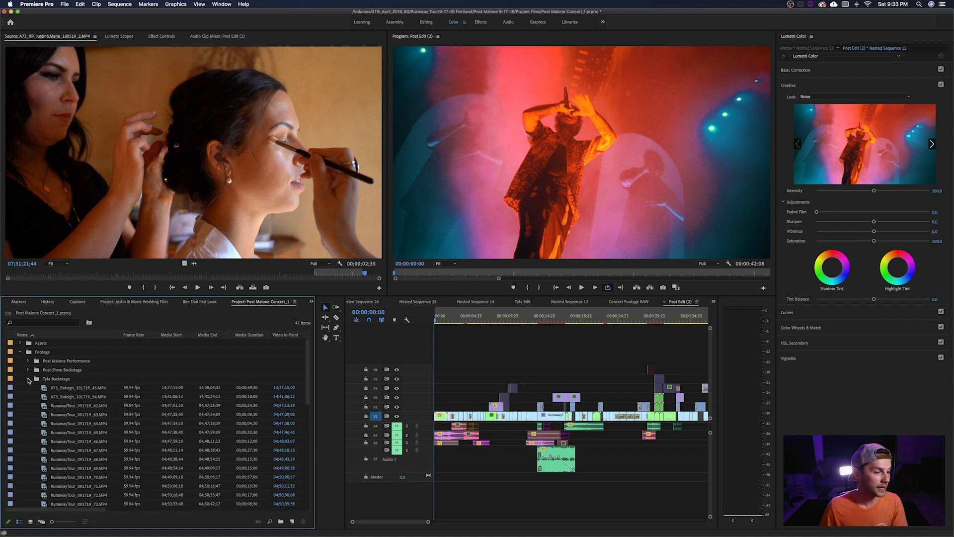
click(29, 378)
click(20, 397)
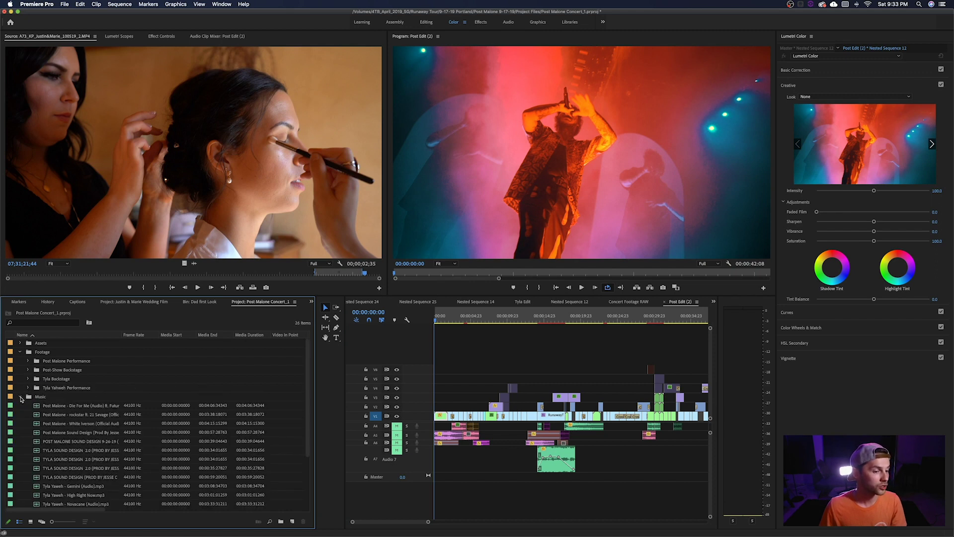
click(20, 343)
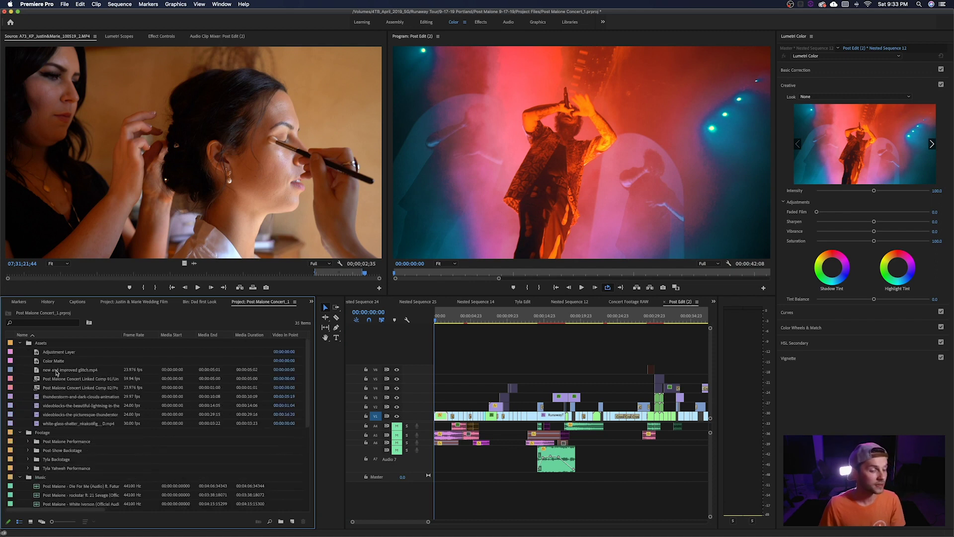